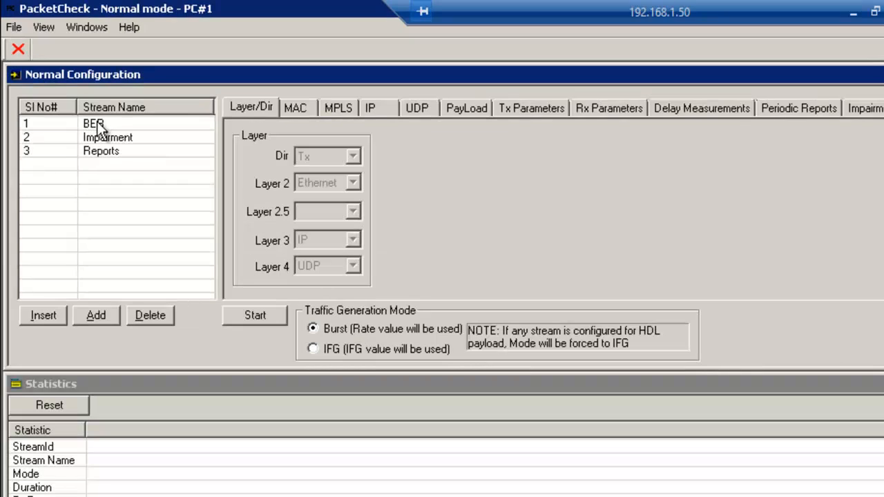
Set the BER stream's direction to Tx_Rx, Layer 2 to Ethernet, Layer 3 to IP and Layer 4 to UDP.
{"action": "left_click", "coordinate": [111, 139]}
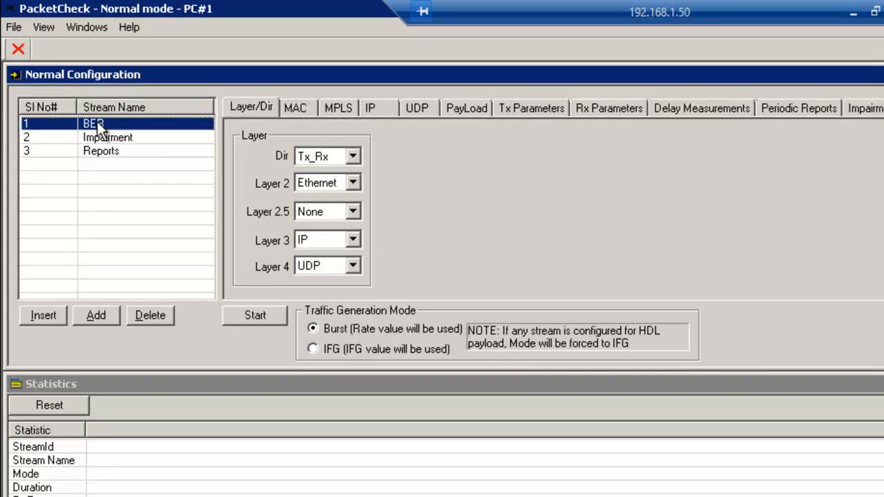
{"action": "left_click", "coordinate": [358, 155]}
{"action": "left_click", "coordinate": [334, 202]}
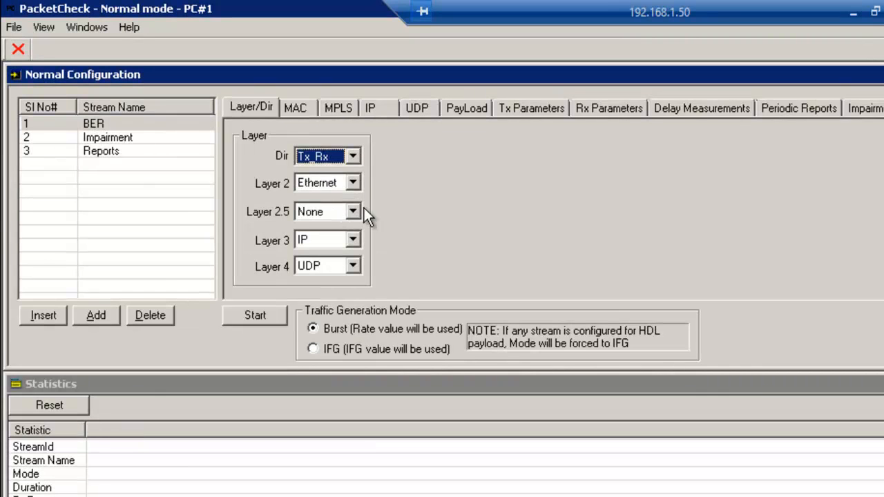
{"action": "left_click", "coordinate": [355, 184]}
{"action": "left_click", "coordinate": [357, 184]}
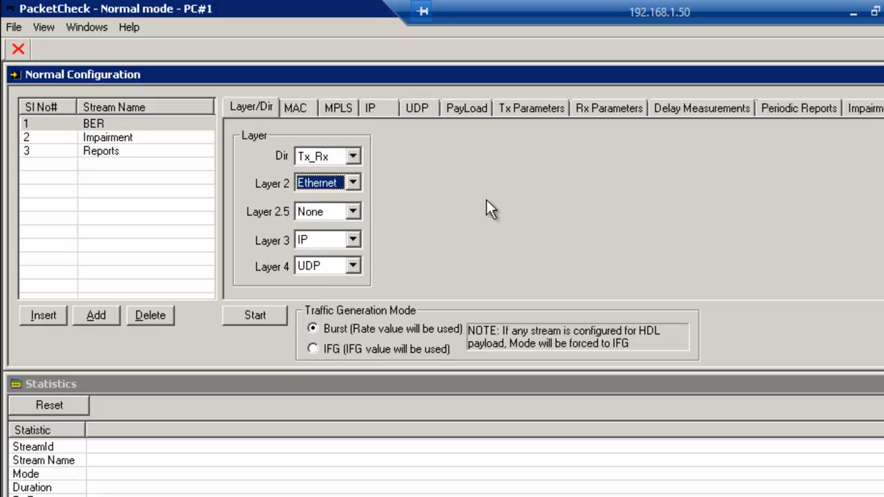
{"action": "left_click", "coordinate": [347, 238]}
{"action": "left_click", "coordinate": [314, 258]}
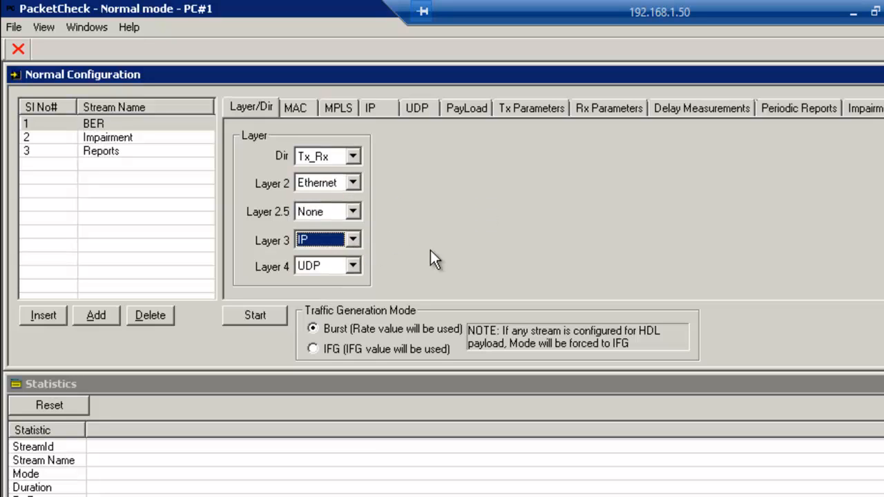
{"action": "left_click", "coordinate": [356, 268]}
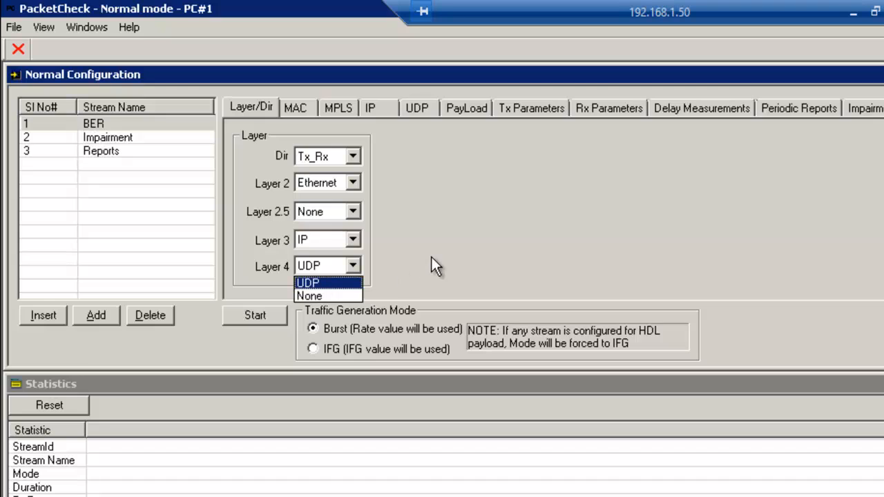
{"action": "left_click", "coordinate": [415, 226]}
Set the BER stream's Len/Type field in the MAC settings to IPv4.
{"action": "left_click", "coordinate": [310, 110]}
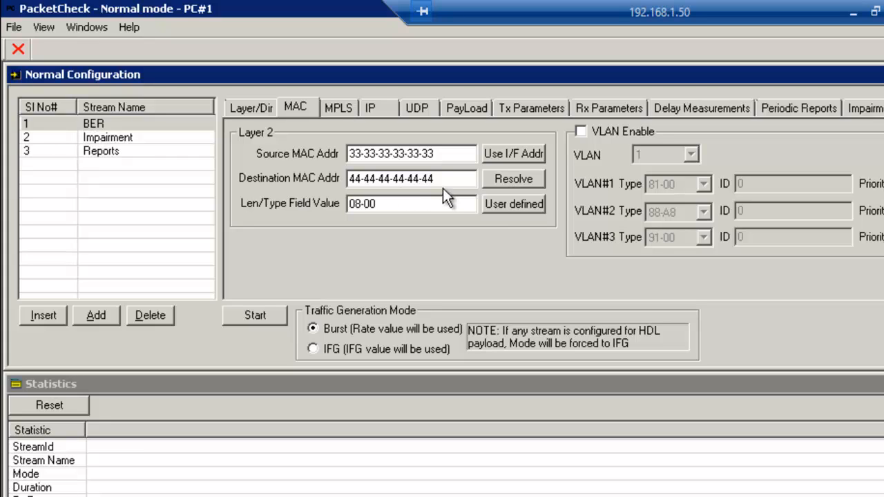
{"action": "left_click", "coordinate": [512, 204]}
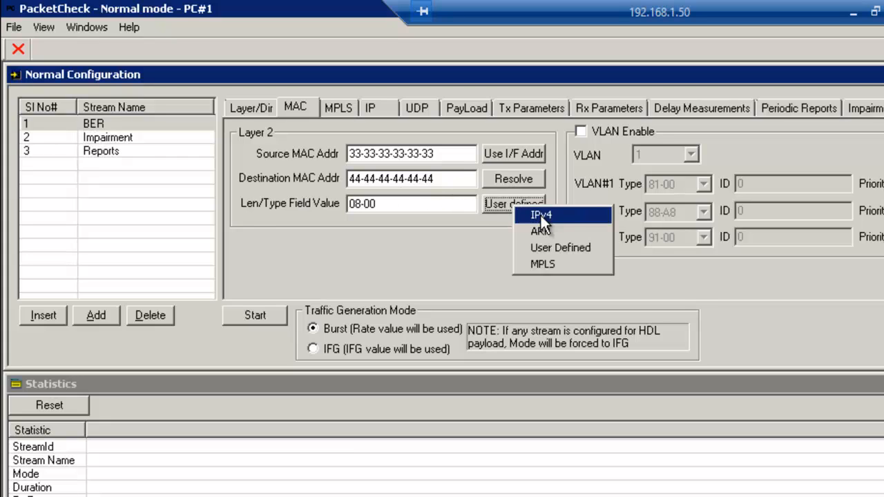
{"action": "left_click", "coordinate": [540, 214]}
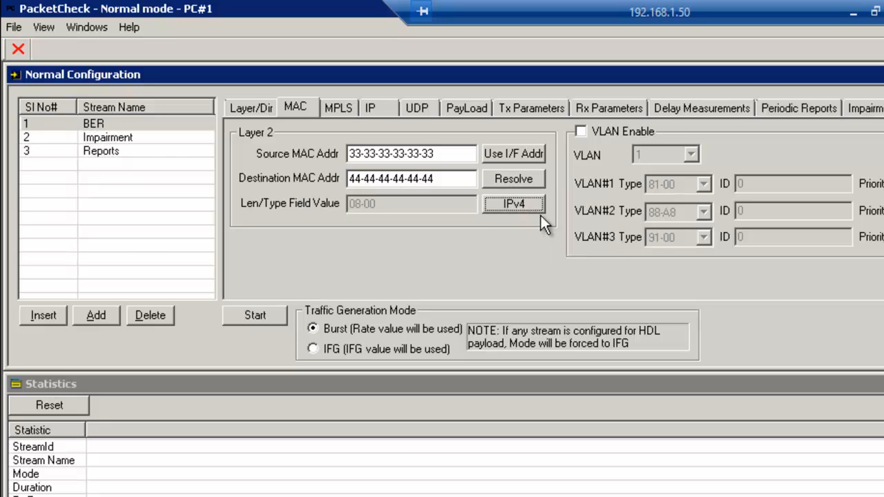
Review the BER stream's source and destination IP addresses and its source and destination UDP ports.
{"action": "left_click", "coordinate": [381, 109]}
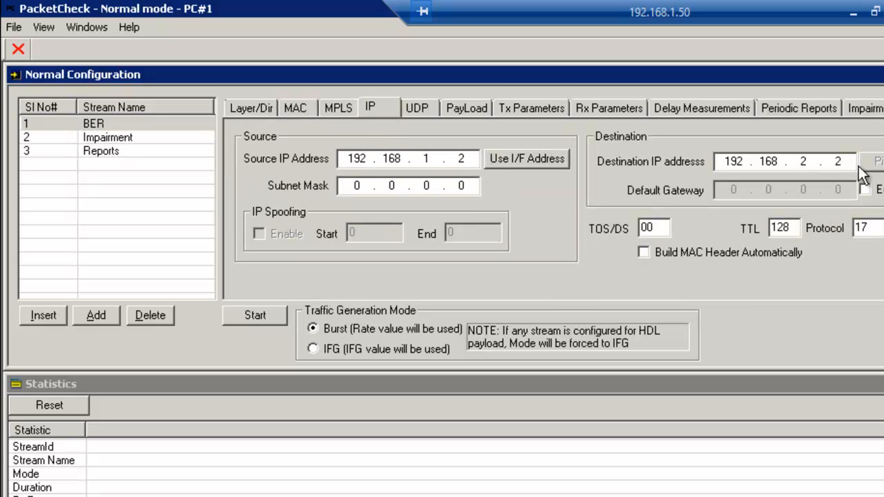
{"action": "left_click", "coordinate": [415, 106]}
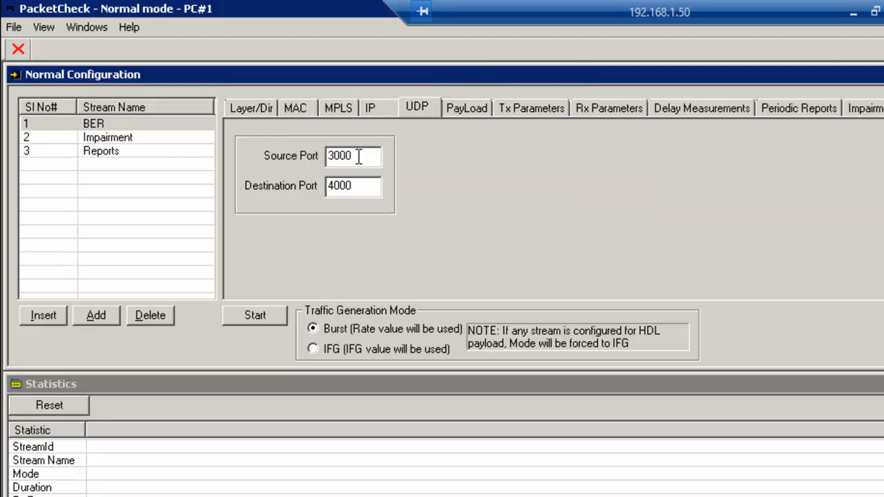
{"action": "left_click_drag", "start_coordinate": [357, 156], "coordinate": [319, 155]}
{"action": "left_click_drag", "start_coordinate": [366, 187], "coordinate": [320, 186]}
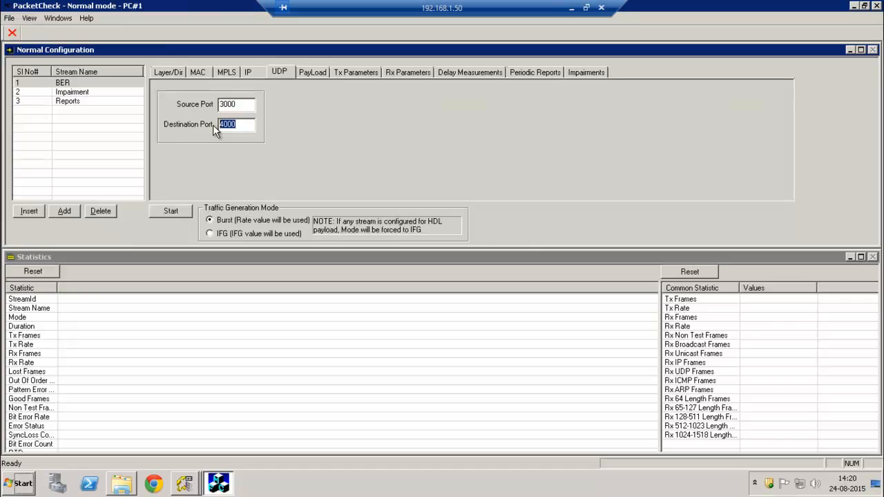
Set the BER stream's payload source type to Fixed Pattern and check the pattern value.
{"action": "left_click", "coordinate": [314, 74]}
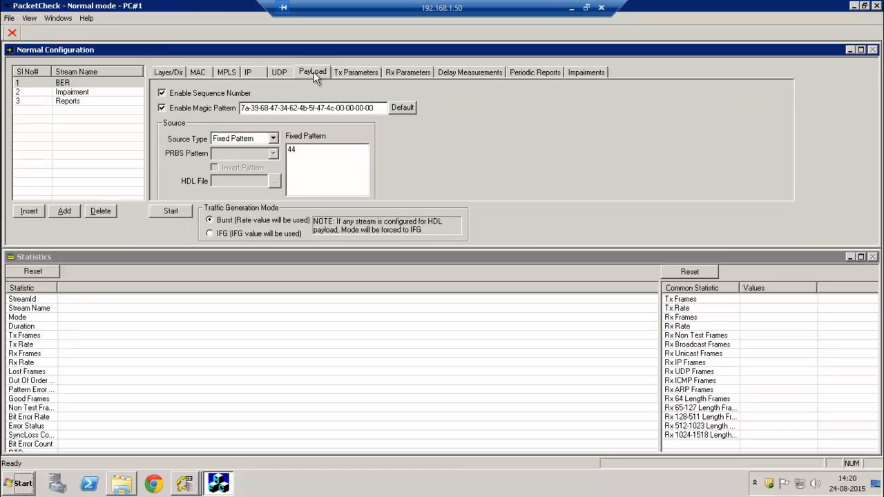
{"action": "left_click", "coordinate": [273, 138]}
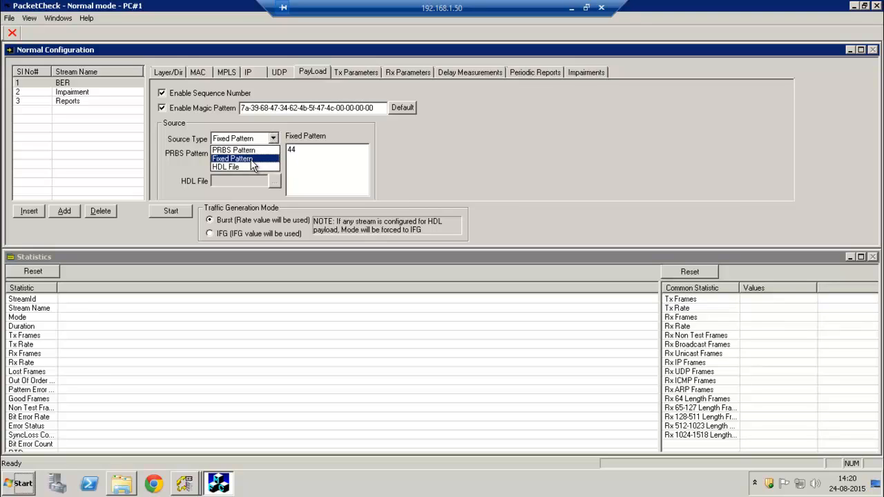
{"action": "left_click", "coordinate": [250, 159]}
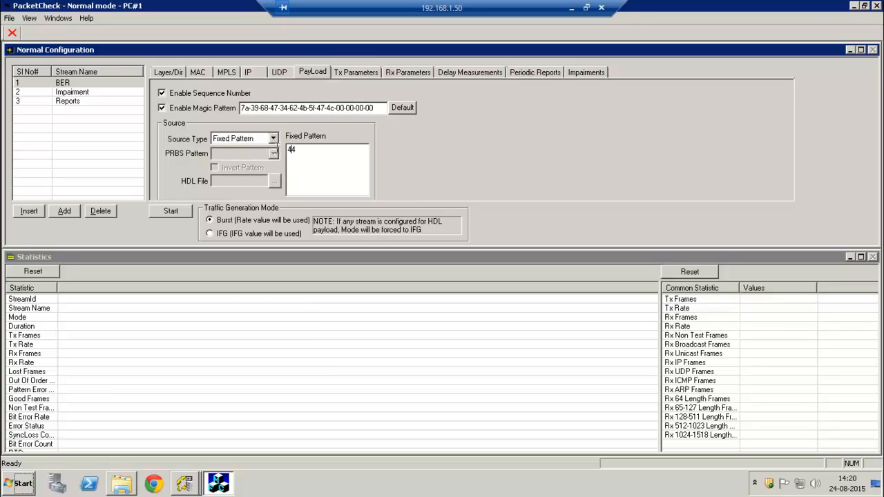
{"action": "left_click_drag", "start_coordinate": [298, 150], "coordinate": [284, 150]}
{"action": "left_click", "coordinate": [312, 165]}
Review the Impairment stream's layer selections, MAC addresses and IP addresses.
{"action": "left_click", "coordinate": [78, 96]}
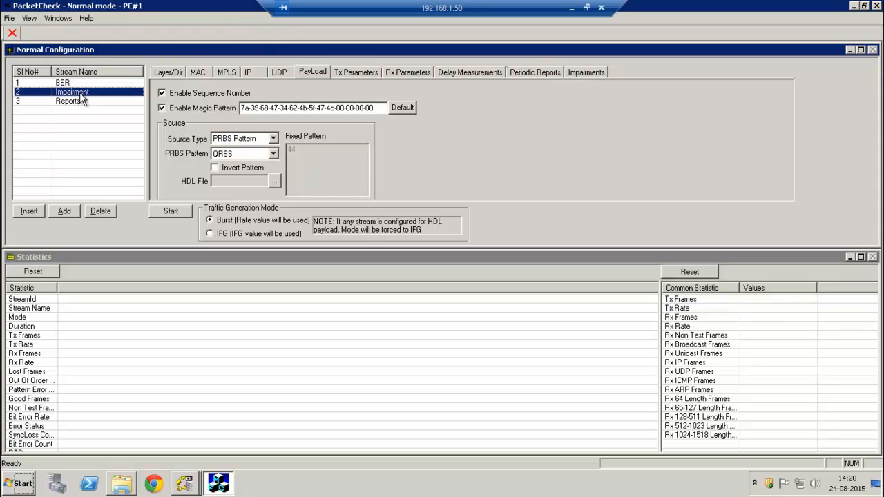
{"action": "left_click", "coordinate": [170, 72]}
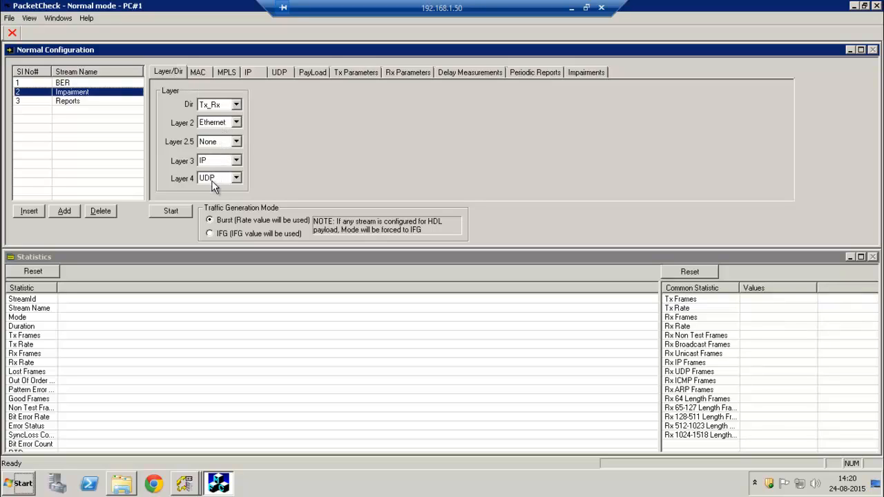
{"action": "left_click", "coordinate": [199, 72]}
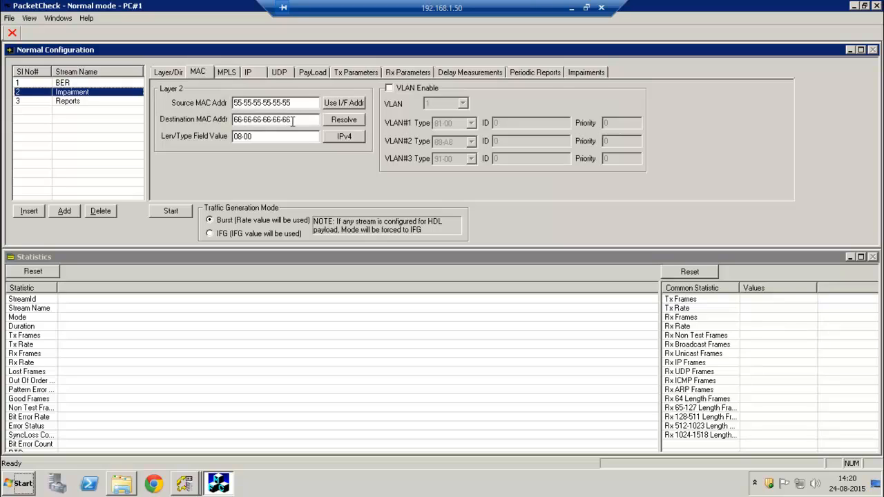
{"action": "left_click", "coordinate": [261, 73]}
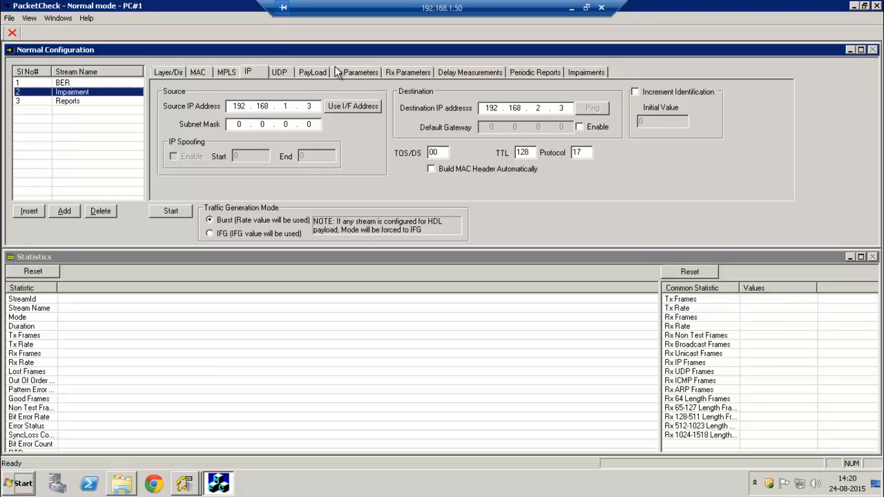
Choose DELETE BYTES as the impairment type for the Impairment stream.
{"action": "left_click", "coordinate": [578, 71]}
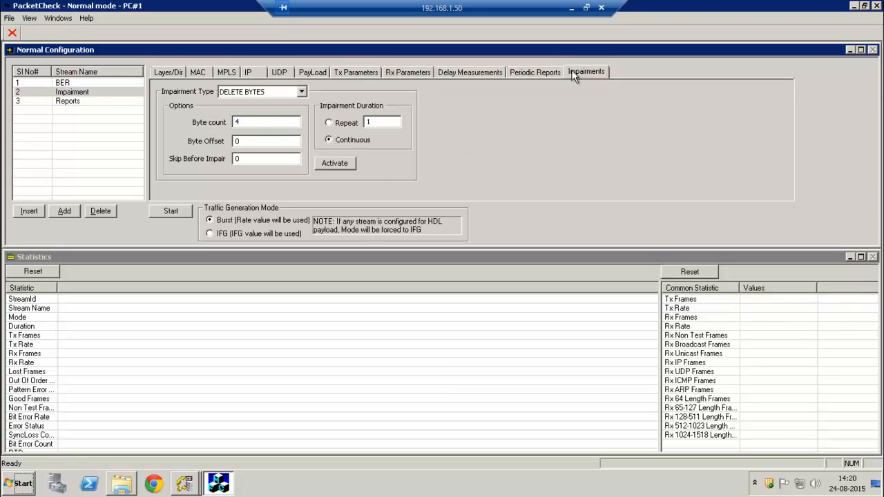
{"action": "left_click", "coordinate": [302, 91]}
{"action": "left_click", "coordinate": [297, 104]}
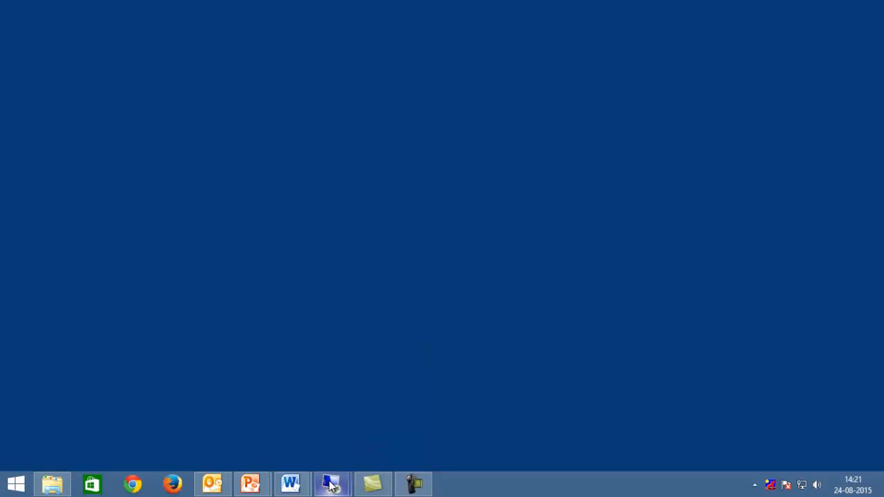
Switch to the remote desktop session and launch PacketCheck as administrator.
{"action": "mouse_move", "coordinate": [330, 486]}
{"action": "left_click", "coordinate": [383, 415]}
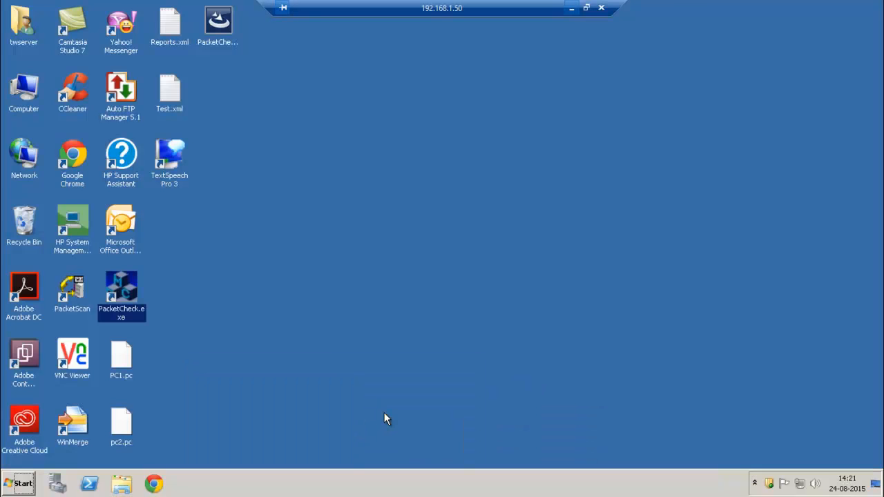
{"action": "right_click", "coordinate": [126, 294]}
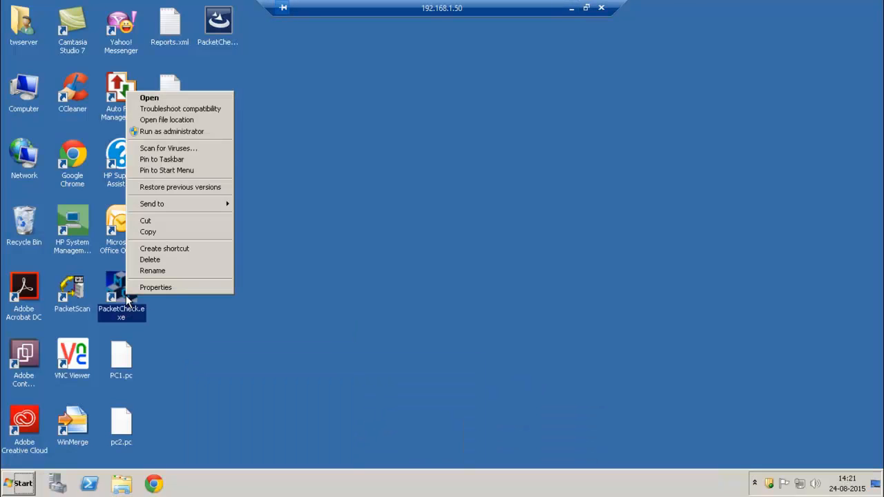
{"action": "left_click", "coordinate": [176, 131]}
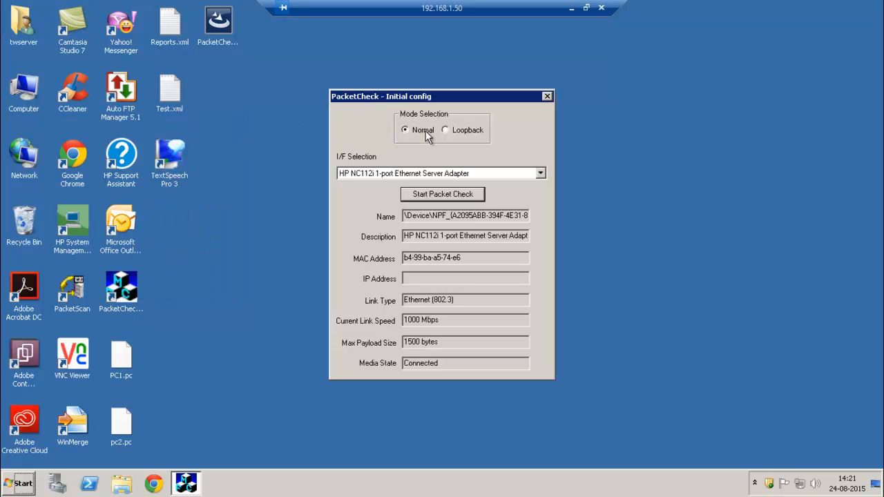
Select the last-listed HP NC112i 1-port Ethernet Server Adapter as the interface and start PacketCheck in Normal mode.
{"action": "left_click", "coordinate": [496, 173]}
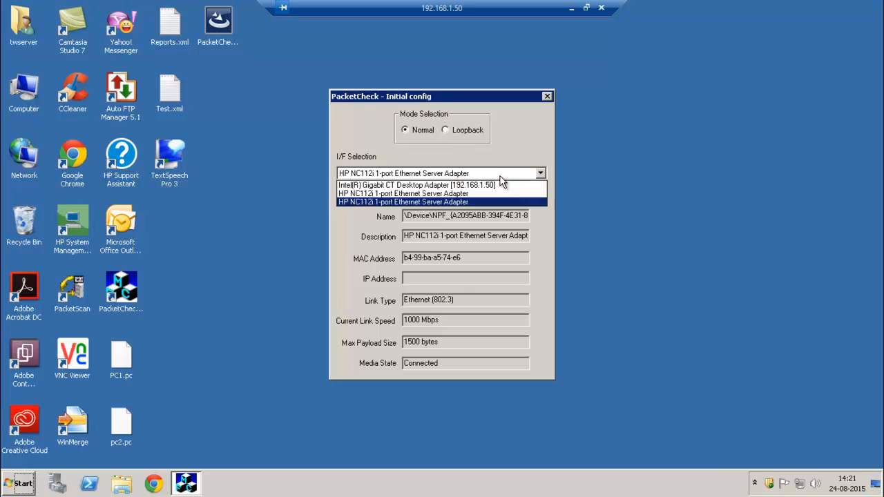
{"action": "left_click", "coordinate": [449, 202]}
{"action": "left_click", "coordinate": [450, 196]}
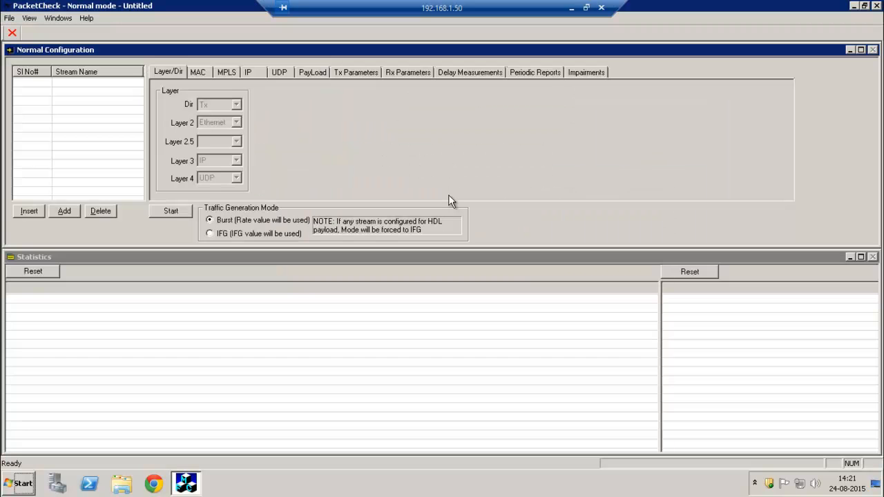
Open the saved configuration file PC#2.pc from Local Disk (F:).
{"action": "left_click", "coordinate": [9, 18]}
{"action": "left_click", "coordinate": [22, 42]}
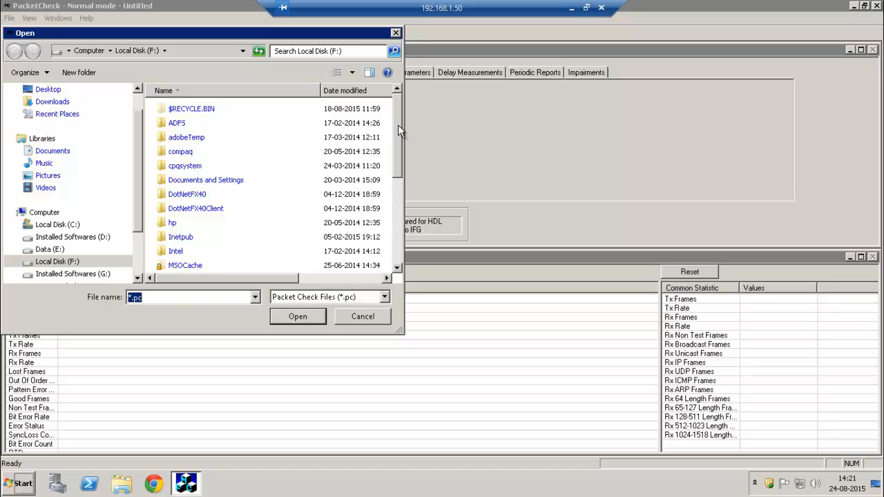
{"action": "left_click_drag", "start_coordinate": [400, 131], "coordinate": [398, 221]}
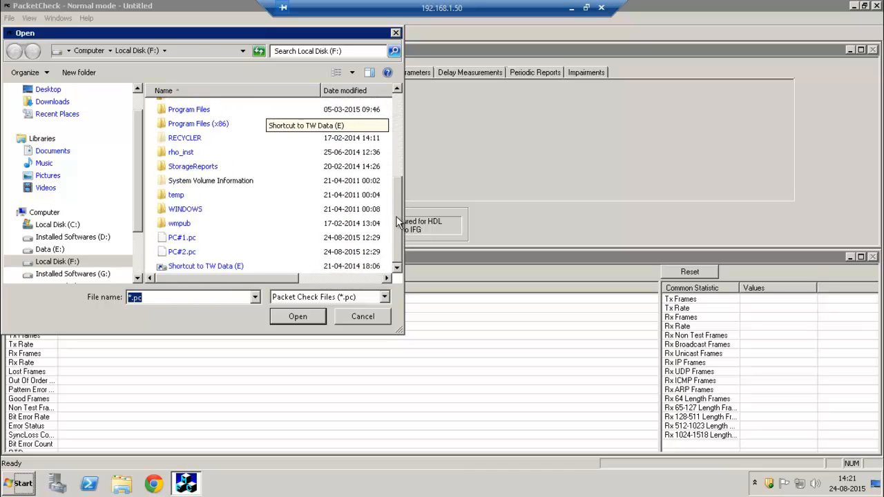
{"action": "left_click", "coordinate": [179, 251]}
{"action": "left_click", "coordinate": [296, 317]}
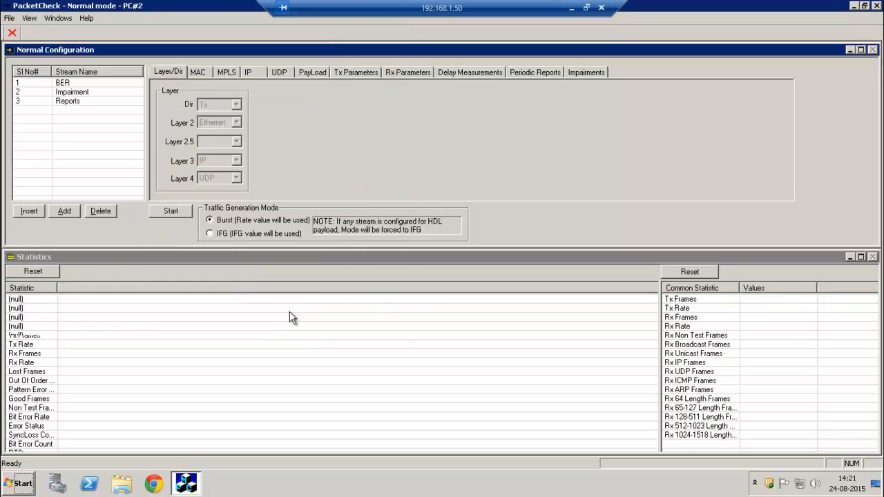
Examine the Reports stream's available options for direction, Layer 2, Layer 3 and Layer 4.
{"action": "left_click", "coordinate": [82, 101]}
{"action": "left_click", "coordinate": [223, 104]}
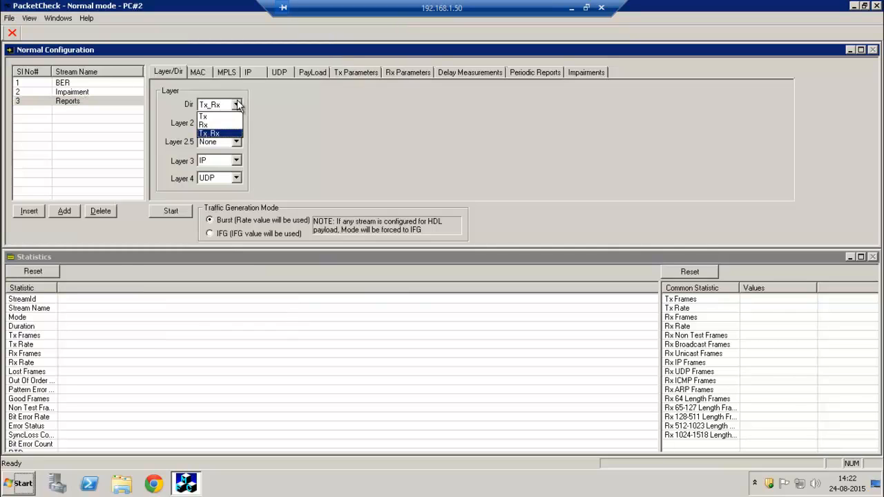
{"action": "left_click", "coordinate": [305, 108]}
{"action": "left_click", "coordinate": [236, 123]}
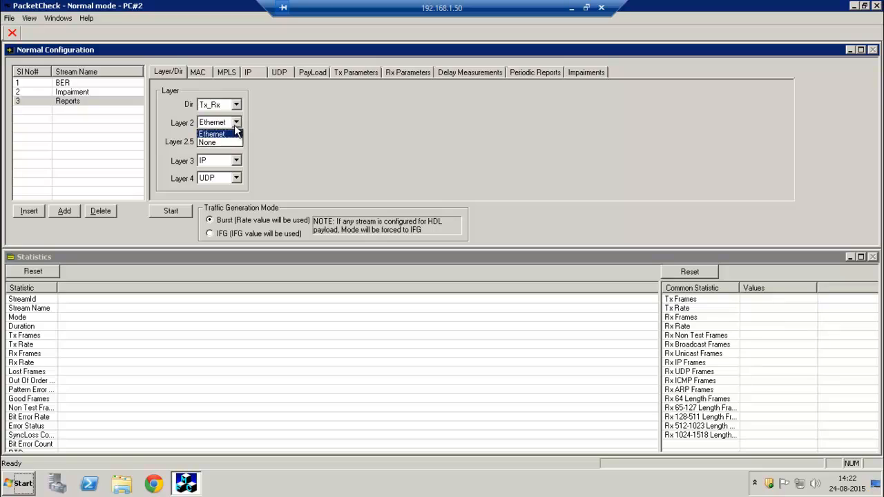
{"action": "left_click", "coordinate": [308, 146]}
{"action": "left_click", "coordinate": [236, 161]}
{"action": "left_click", "coordinate": [307, 173]}
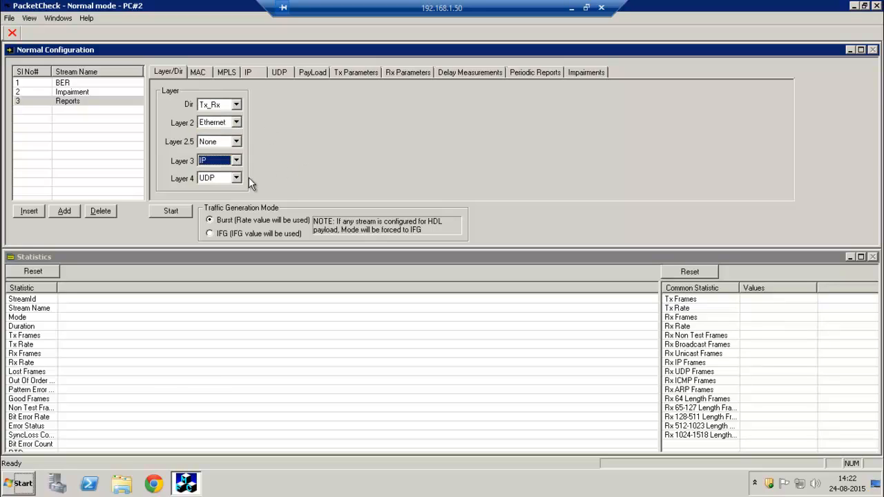
{"action": "left_click", "coordinate": [236, 178]}
{"action": "left_click", "coordinate": [277, 179]}
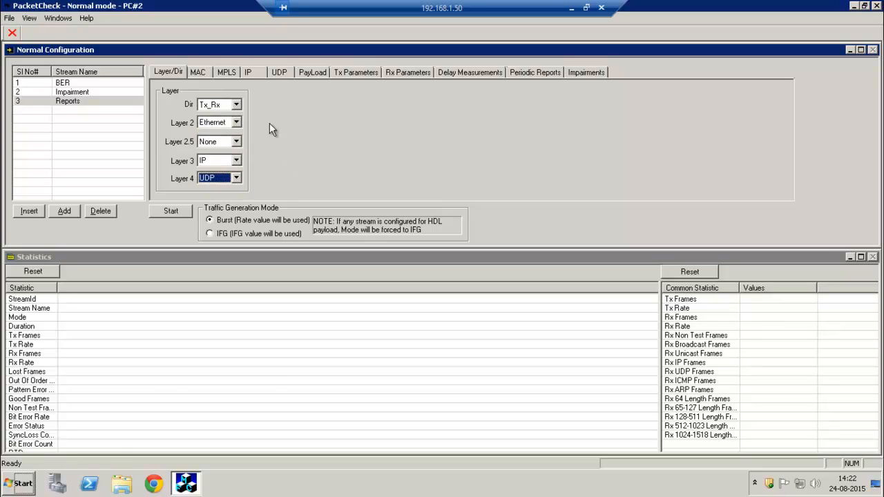
Review the Reports stream's MAC addresses, IP addresses and UDP ports.
{"action": "left_click", "coordinate": [208, 71]}
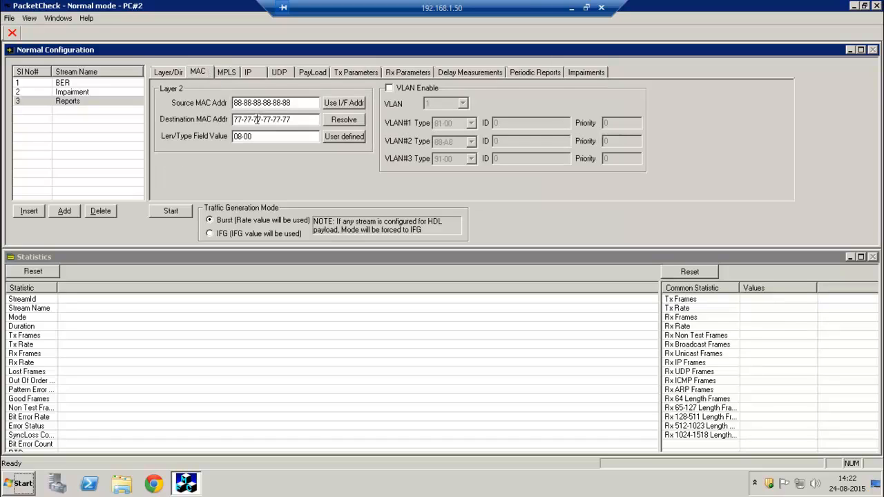
{"action": "left_click", "coordinate": [254, 72]}
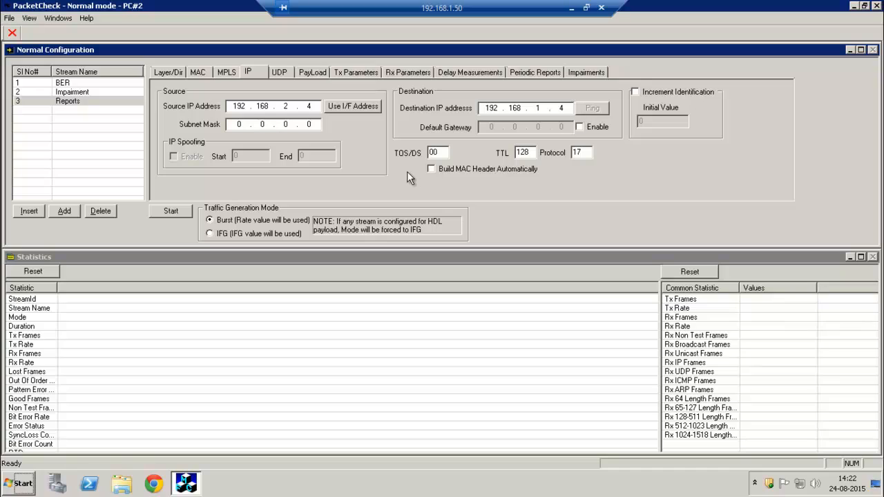
{"action": "left_click", "coordinate": [287, 72]}
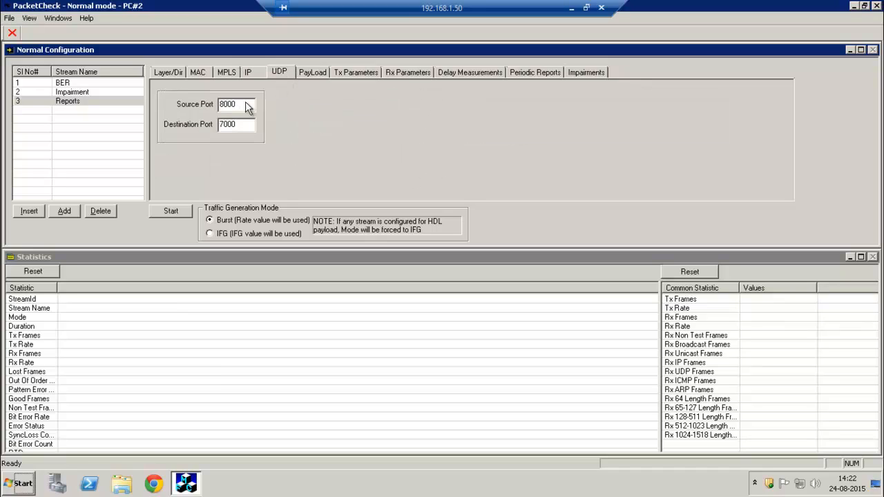
Review the Reports stream's UDP source and destination ports and its periodic reporting settings.
{"action": "double_click", "coordinate": [243, 103]}
{"action": "double_click", "coordinate": [240, 127]}
{"action": "left_click", "coordinate": [526, 72]}
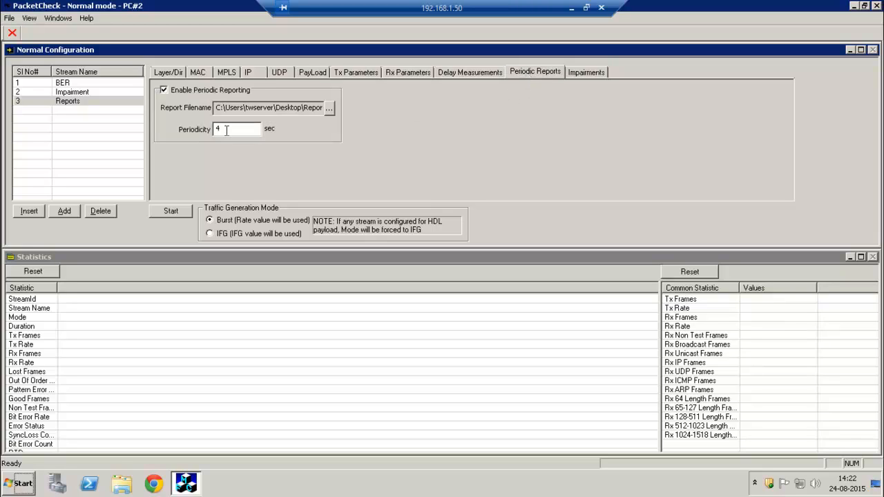
{"action": "key", "text": "ctrl+Tab"}
{"action": "left_click", "coordinate": [521, 70]}
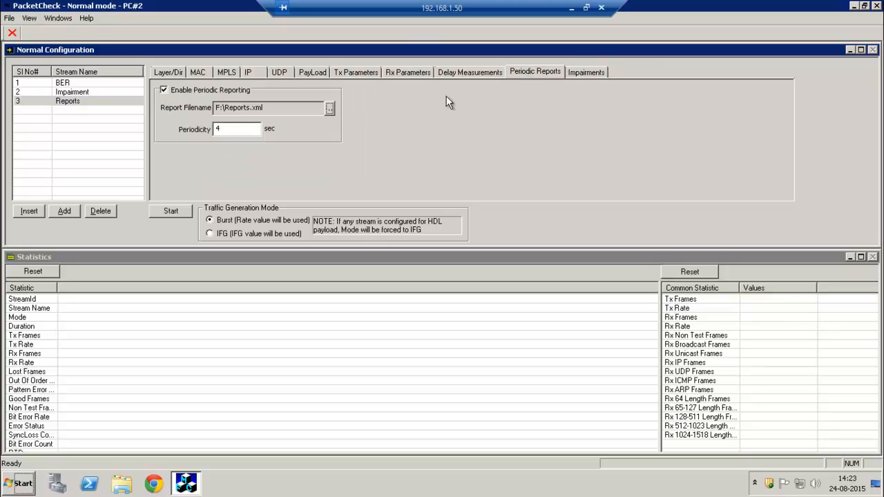
Set the Reports stream's report file to Reports.xml on the Desktop, replacing the existing file.
{"action": "left_click", "coordinate": [330, 109]}
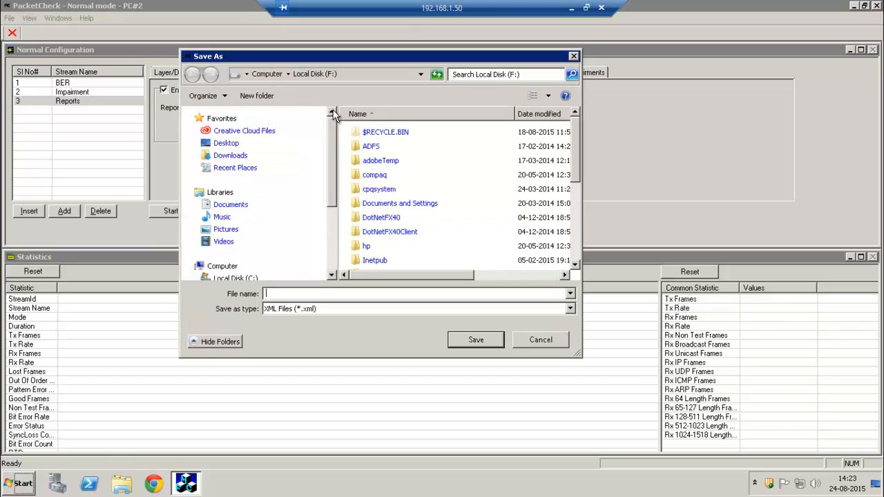
{"action": "left_click", "coordinate": [225, 143]}
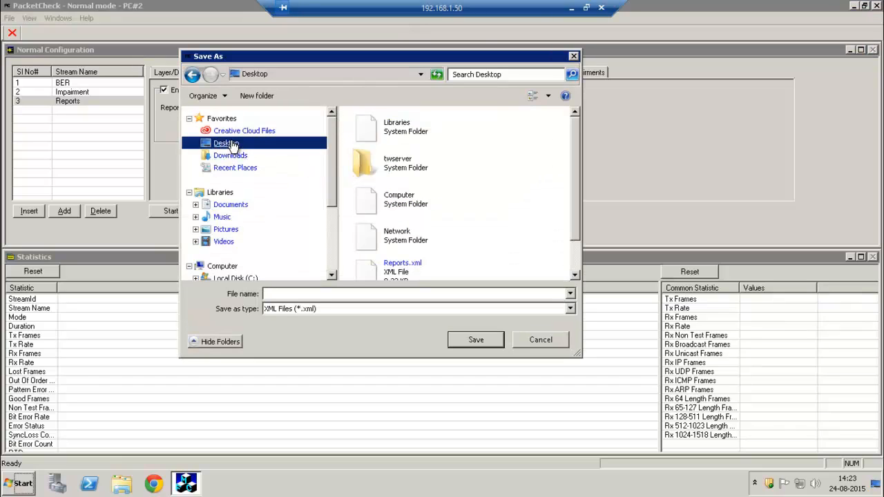
{"action": "left_click_drag", "start_coordinate": [577, 152], "coordinate": [577, 200]}
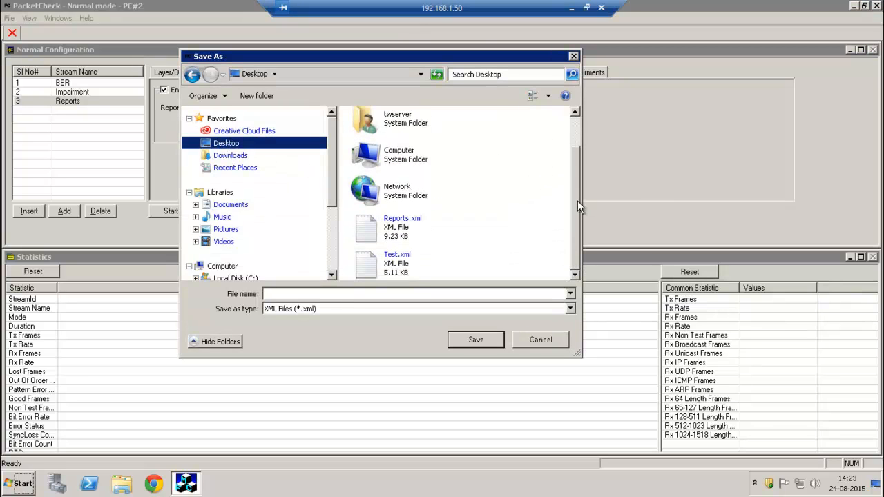
{"action": "left_click", "coordinate": [415, 228]}
{"action": "left_click", "coordinate": [479, 342]}
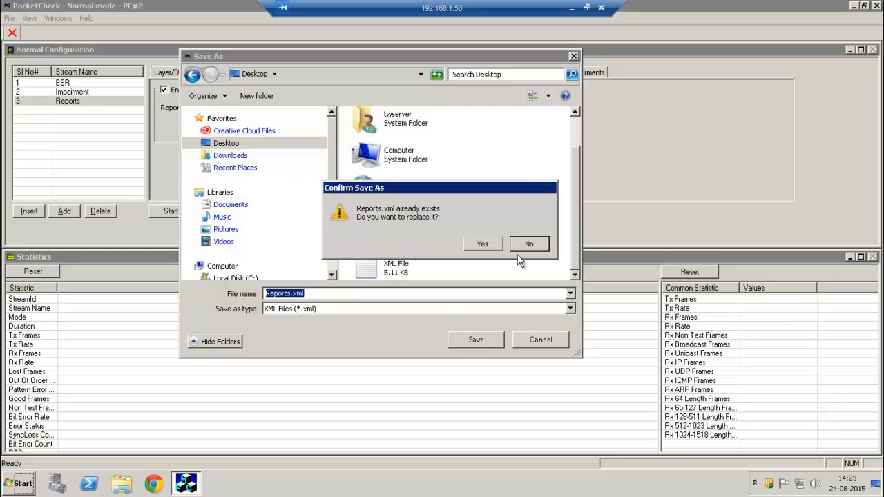
{"action": "left_click", "coordinate": [493, 244]}
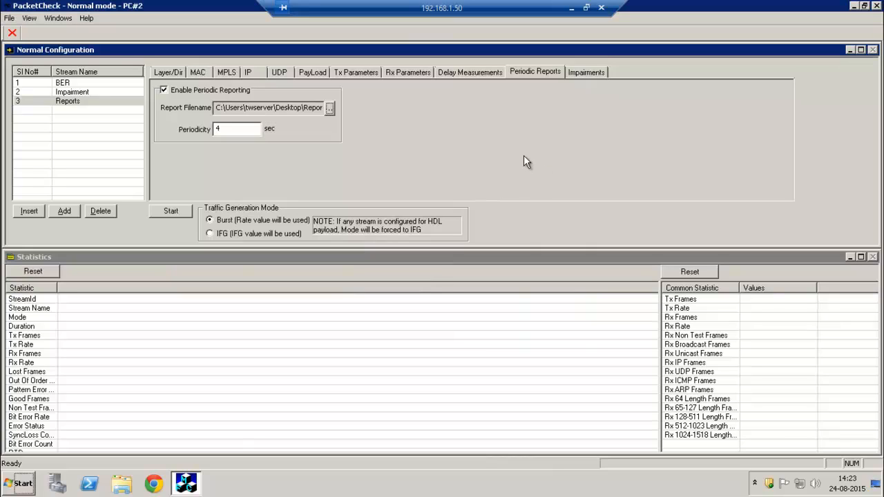
Start traffic generation in PC#2 and in PC#1, and check the error status and Tx rate statistics in PC#1.
{"action": "left_click", "coordinate": [182, 212]}
{"action": "left_click", "coordinate": [571, 8]}
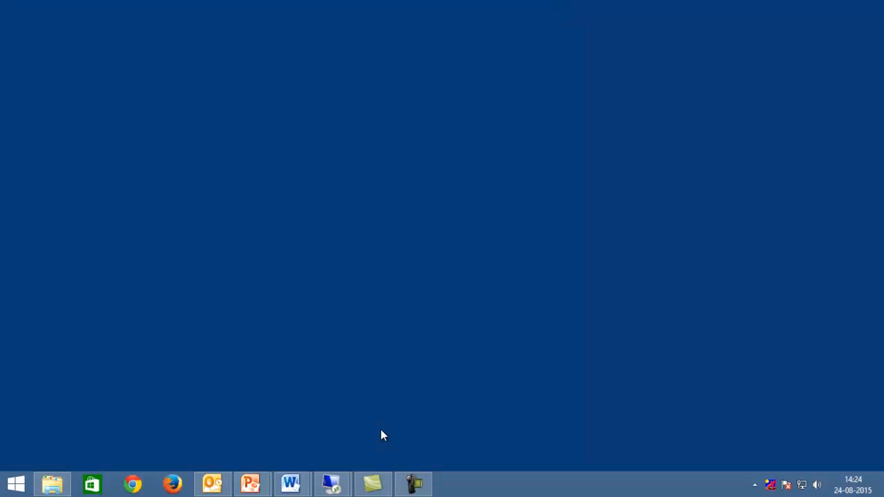
{"action": "mouse_move", "coordinate": [331, 483]}
{"action": "left_click", "coordinate": [291, 424]}
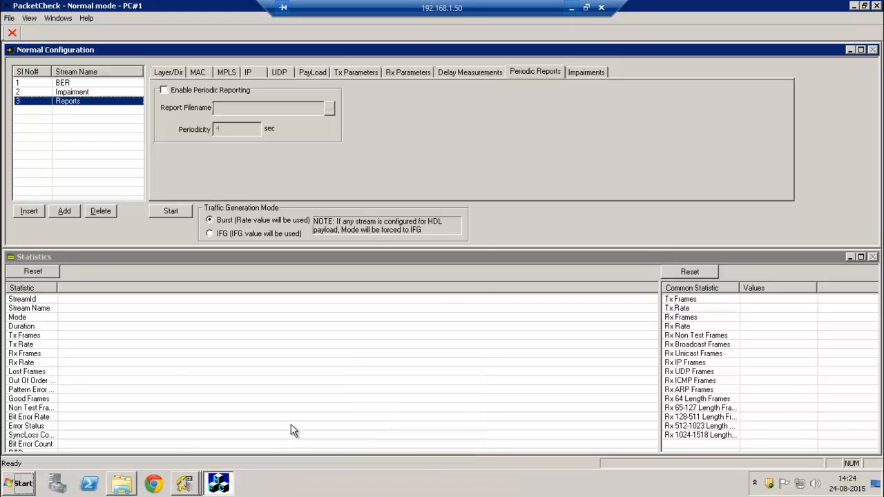
{"action": "left_click", "coordinate": [179, 210]}
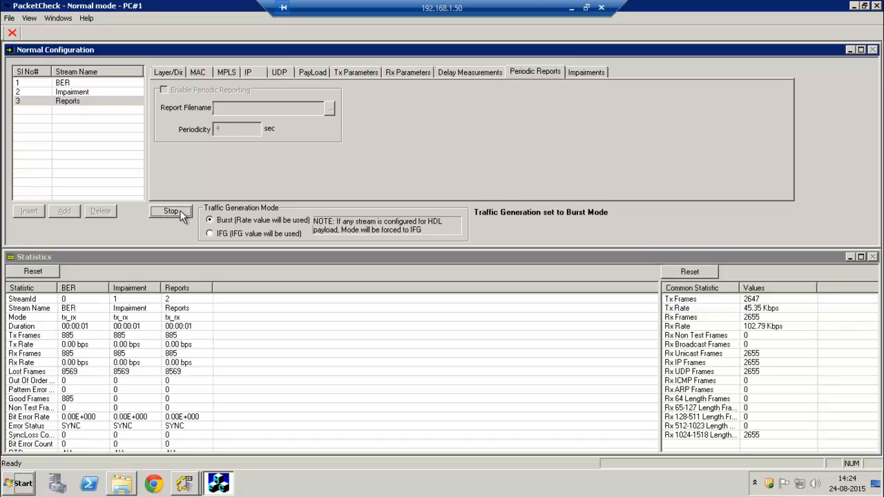
{"action": "left_click", "coordinate": [76, 430]}
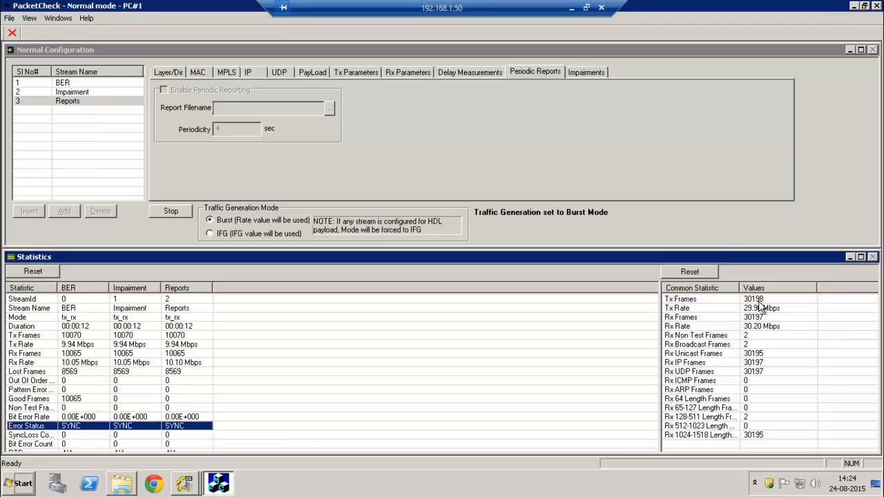
{"action": "left_click", "coordinate": [715, 309]}
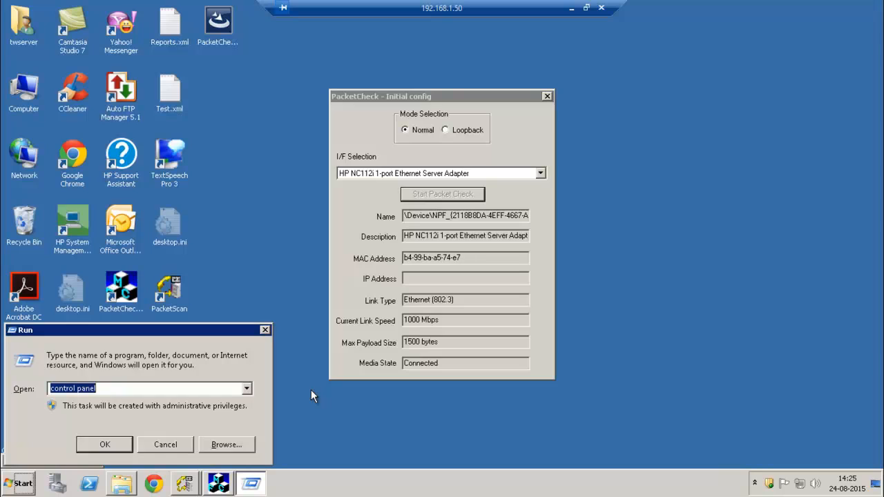
Launch Wireshark through the Run dialog in the PC#1 session.
{"action": "type", "text": "wireh"}
{"action": "key", "text": "BackSpace"}
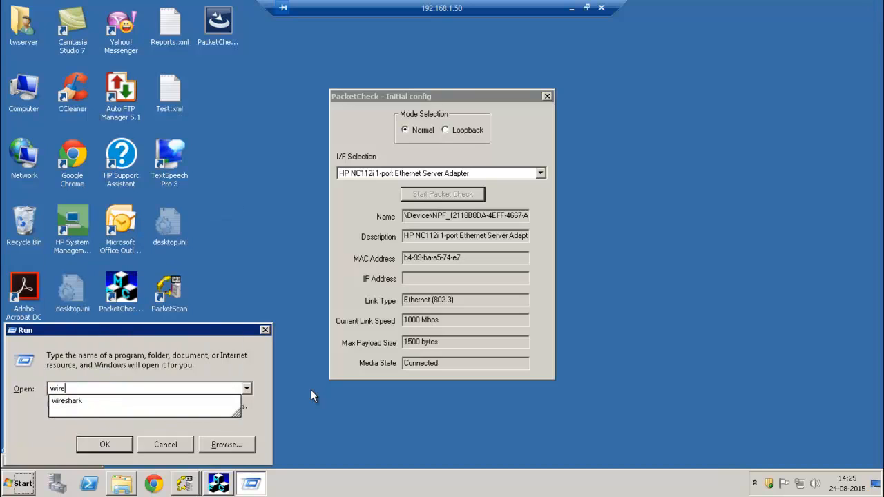
{"action": "key", "text": "Down"}
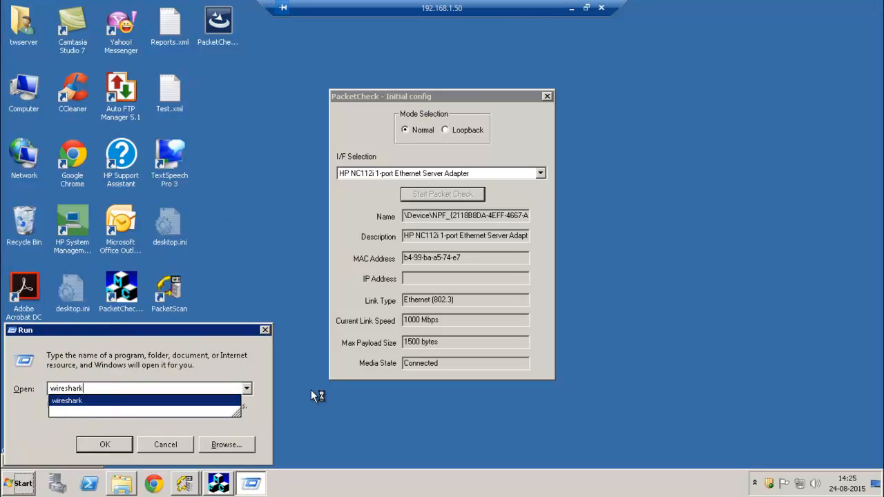
{"action": "key", "text": "Return"}
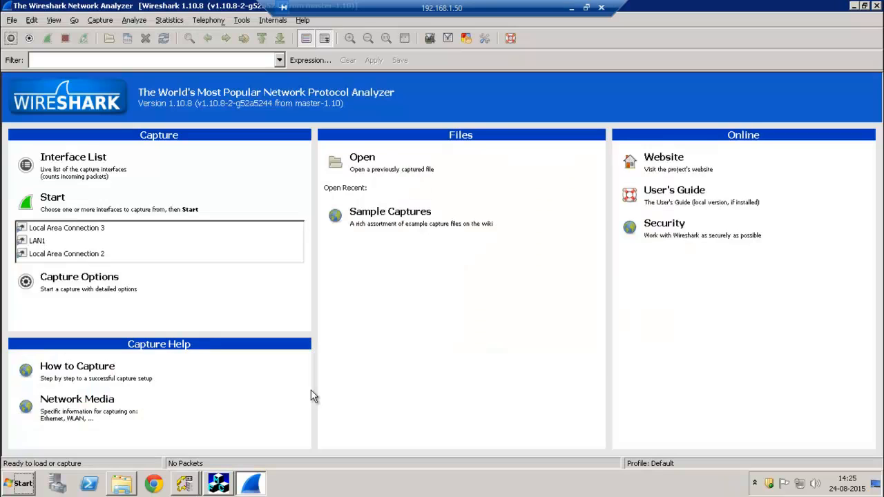
Postpone the Wireshark software update and start a live packet capture on the LAN1 interface.
{"action": "left_click", "coordinate": [100, 20]}
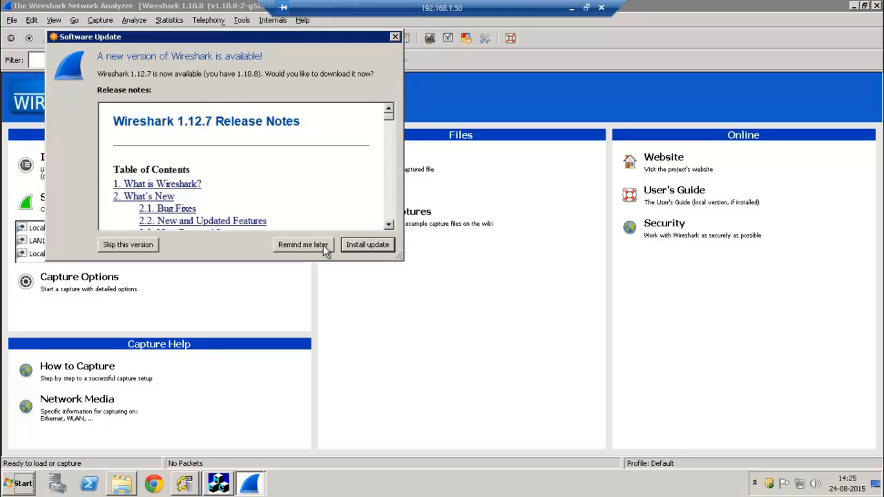
{"action": "left_click", "coordinate": [323, 246]}
{"action": "left_click", "coordinate": [99, 20]}
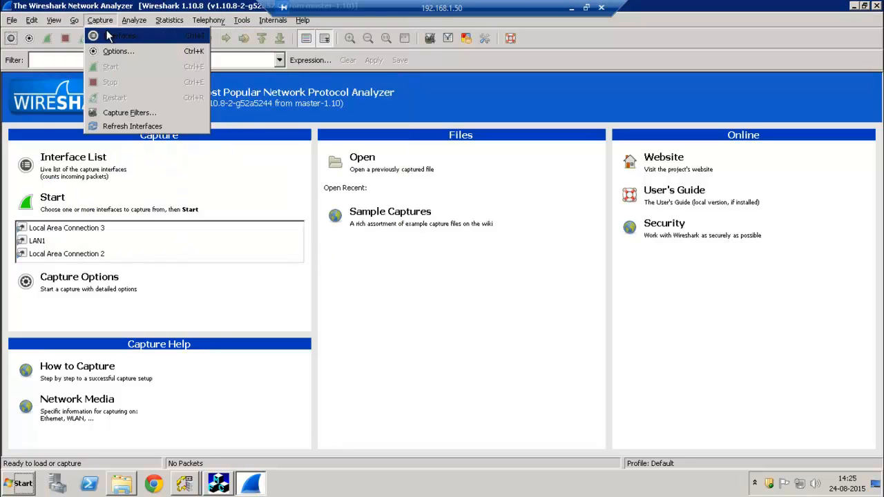
{"action": "left_click", "coordinate": [108, 34]}
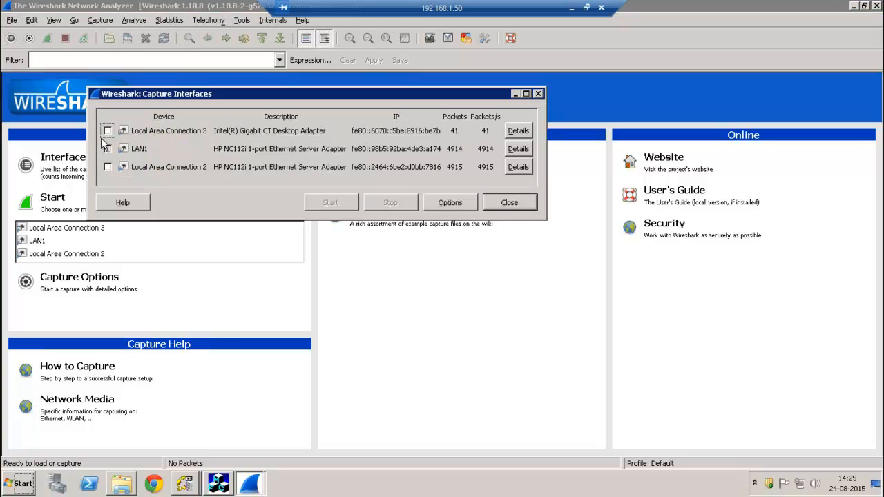
{"action": "left_click", "coordinate": [108, 148]}
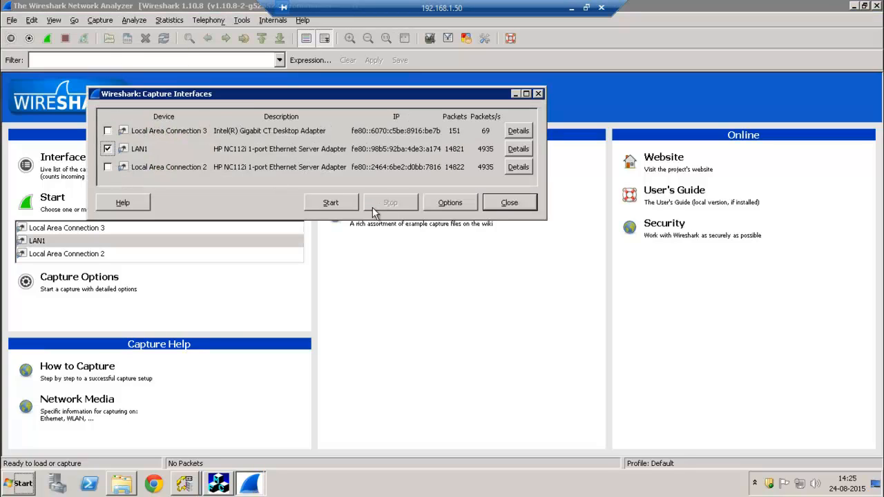
{"action": "left_click", "coordinate": [348, 203]}
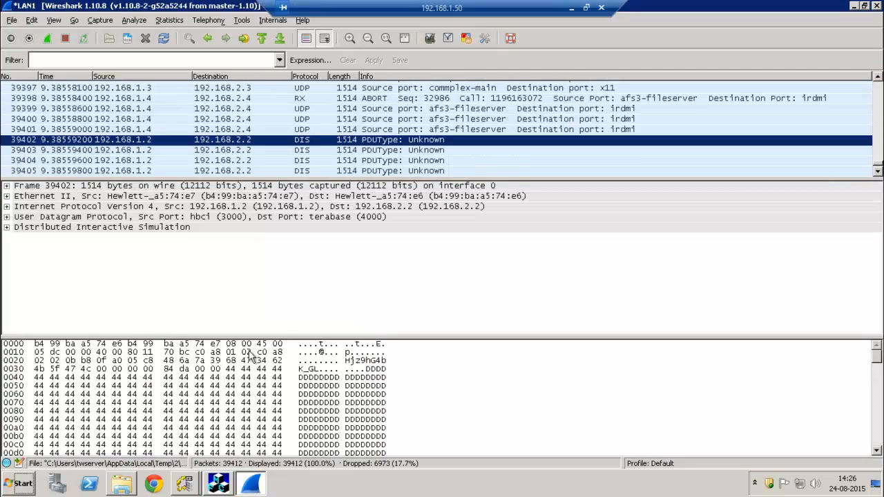
{"action": "left_click", "coordinate": [242, 404]}
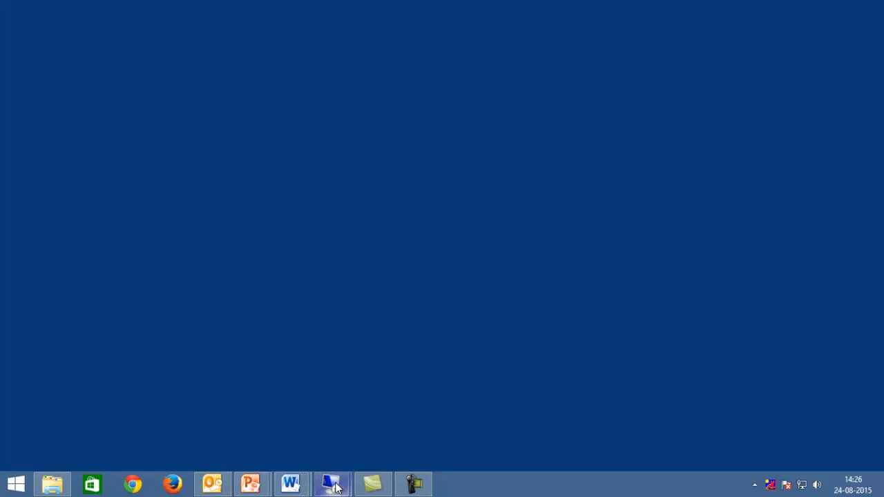
Switch to the PC#2 remote desktop session and launch Wireshark there.
{"action": "mouse_move", "coordinate": [332, 483]}
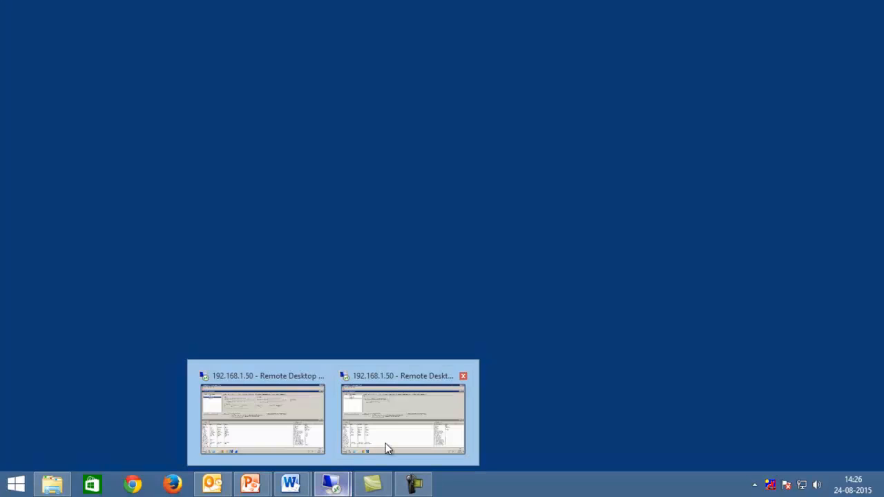
{"action": "left_click", "coordinate": [386, 444]}
{"action": "key", "text": "super+r"}
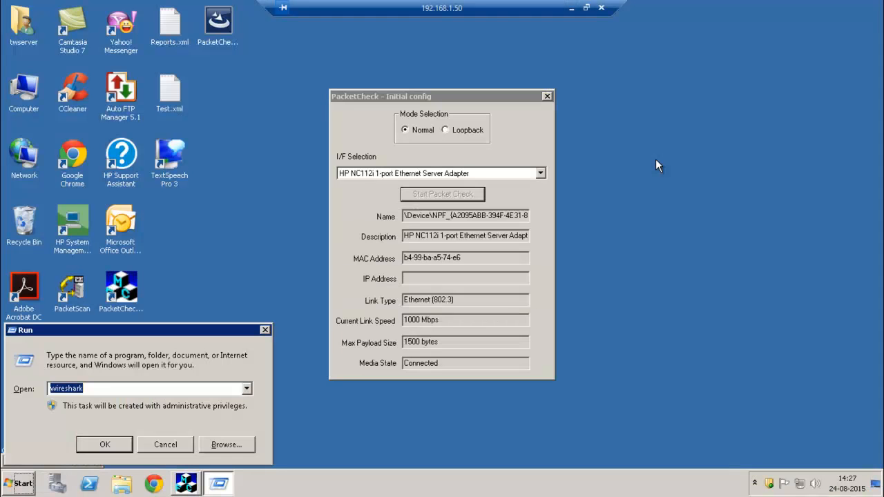
{"action": "key", "text": "Return"}
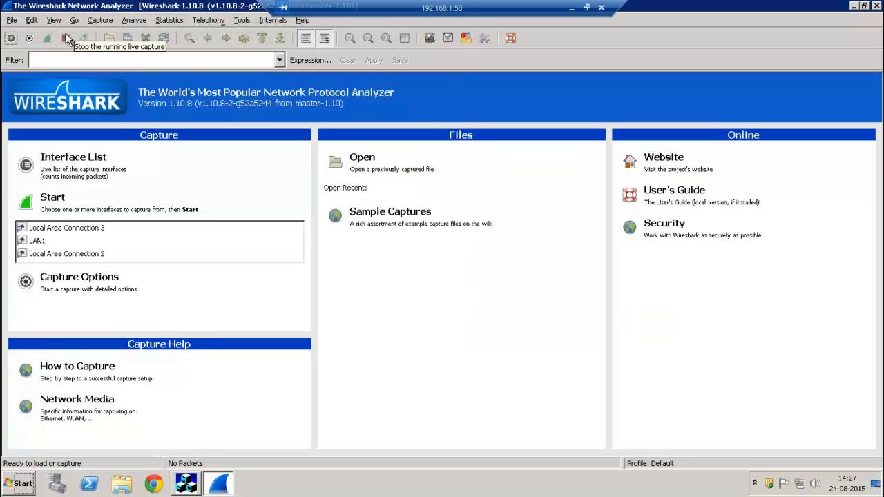
Start a live packet capture on the Local Area Connection 2 interface.
{"action": "left_click", "coordinate": [100, 20]}
{"action": "left_click", "coordinate": [110, 34]}
{"action": "left_click", "coordinate": [94, 152]}
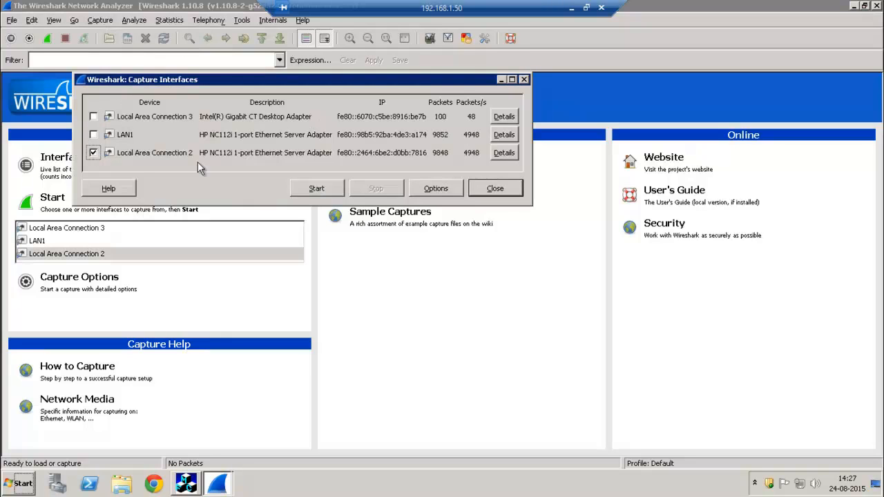
{"action": "left_click", "coordinate": [317, 189]}
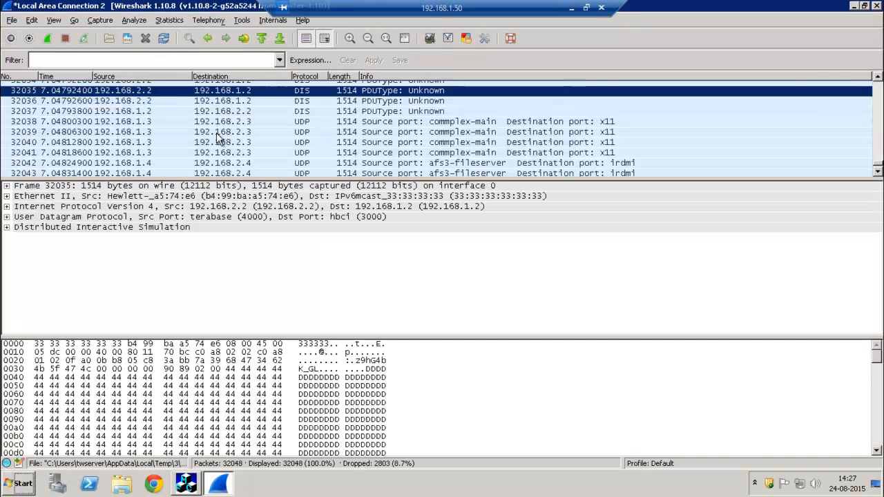
{"action": "left_click", "coordinate": [234, 377]}
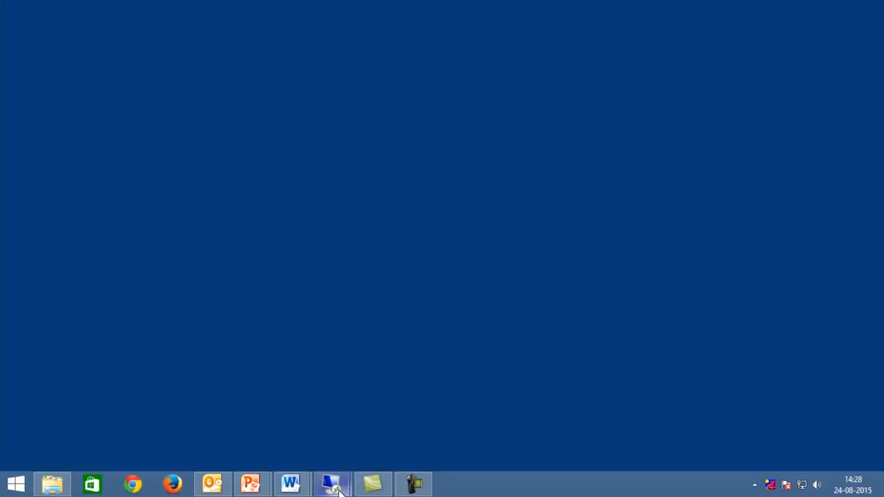
Return to the PC#1 session and activate the continuous DELETE BYTES impairment on the Impairment stream in PacketCheck.
{"action": "mouse_move", "coordinate": [338, 490]}
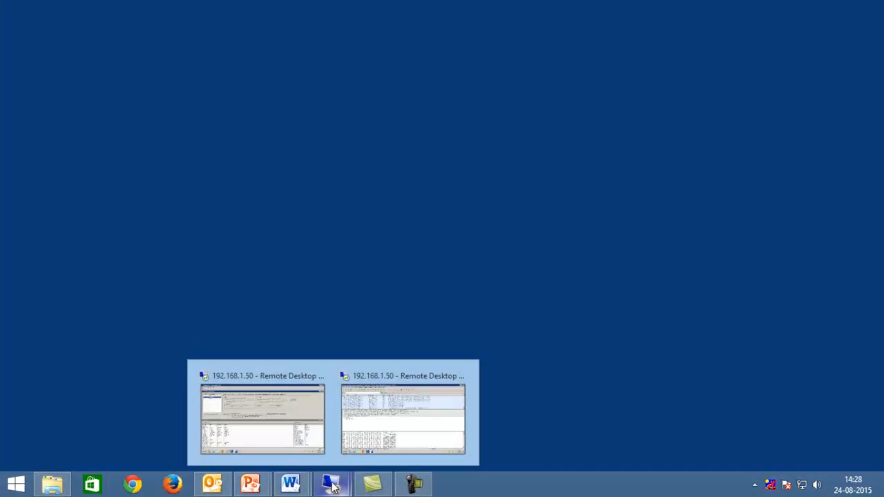
{"action": "left_click", "coordinate": [278, 413]}
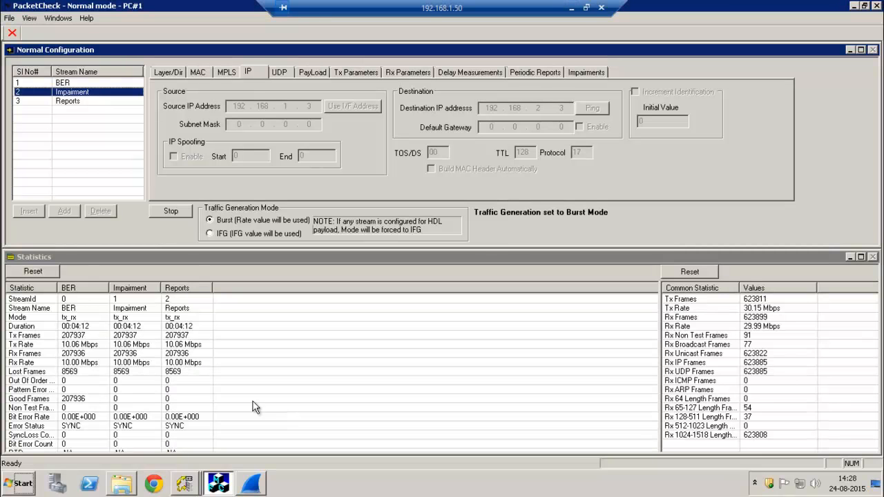
{"action": "left_click", "coordinate": [254, 484]}
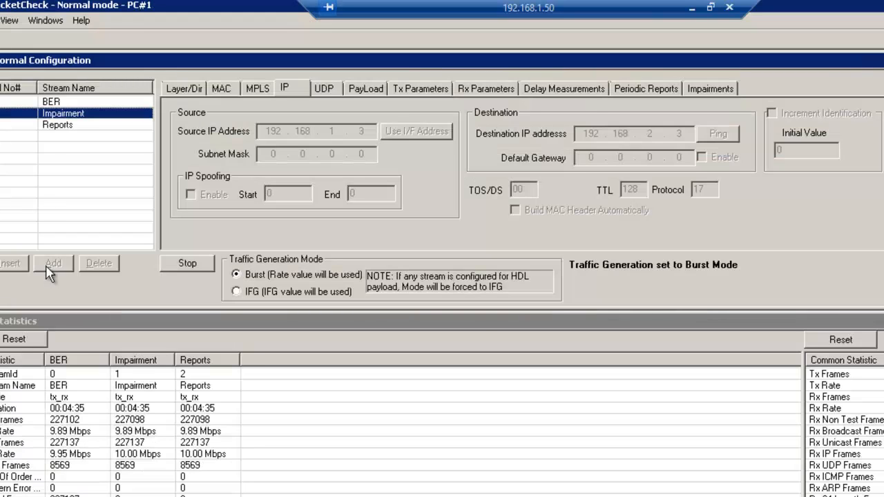
{"action": "left_click", "coordinate": [706, 89]}
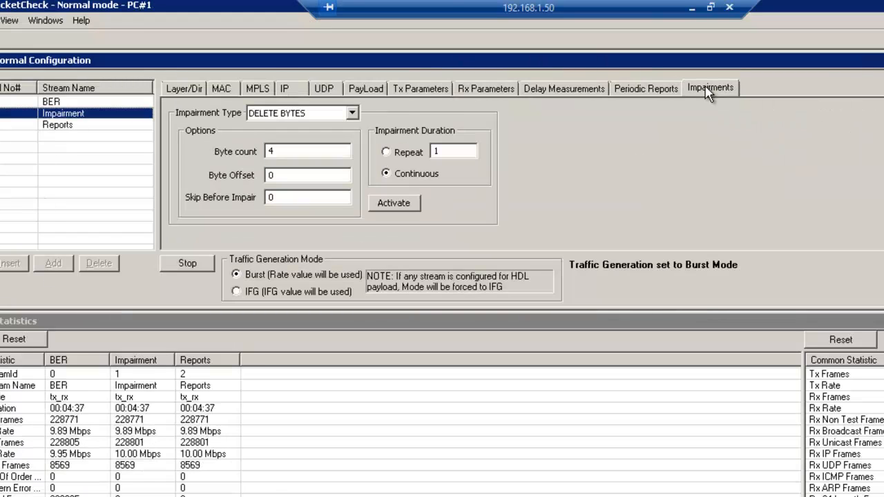
{"action": "left_click", "coordinate": [392, 206]}
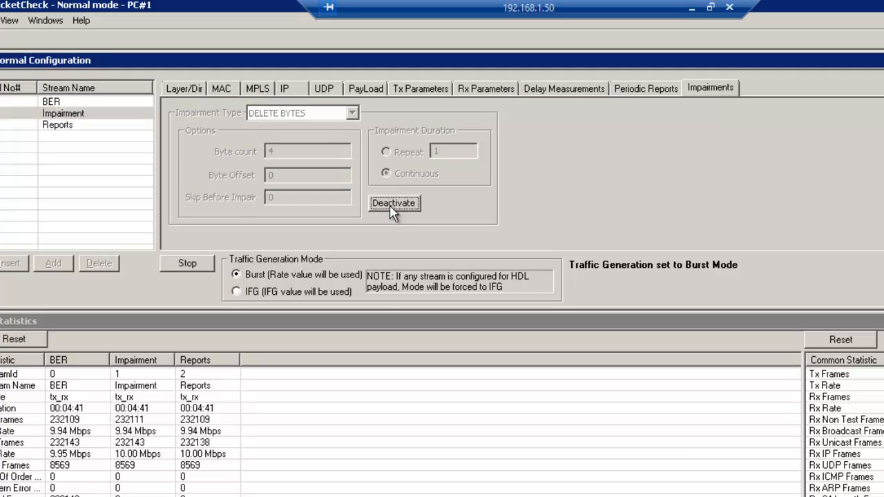
Switch to Wireshark and compare the lengths of the impaired 192.168.1.3 frames with those of the neighbouring stream.
{"action": "left_click", "coordinate": [366, 496]}
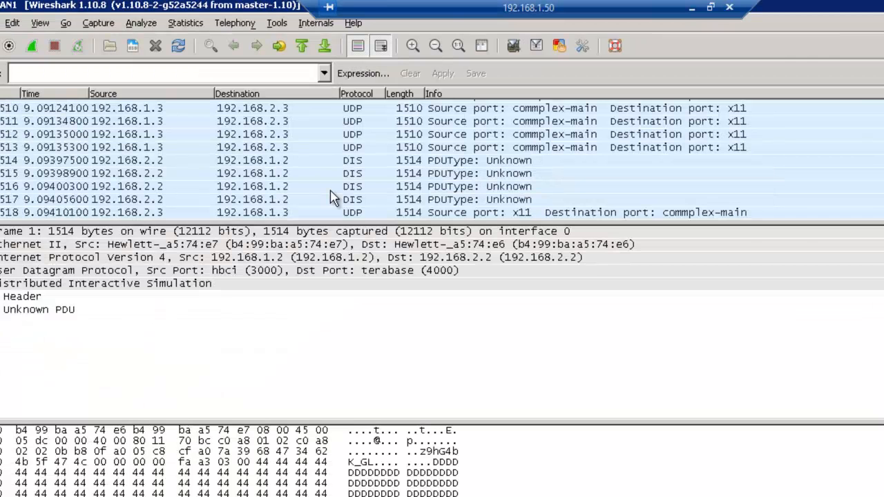
{"action": "scroll", "coordinate": [404, 134], "scroll_direction": "up", "scroll_amount": 1}
{"action": "left_click", "coordinate": [410, 123]}
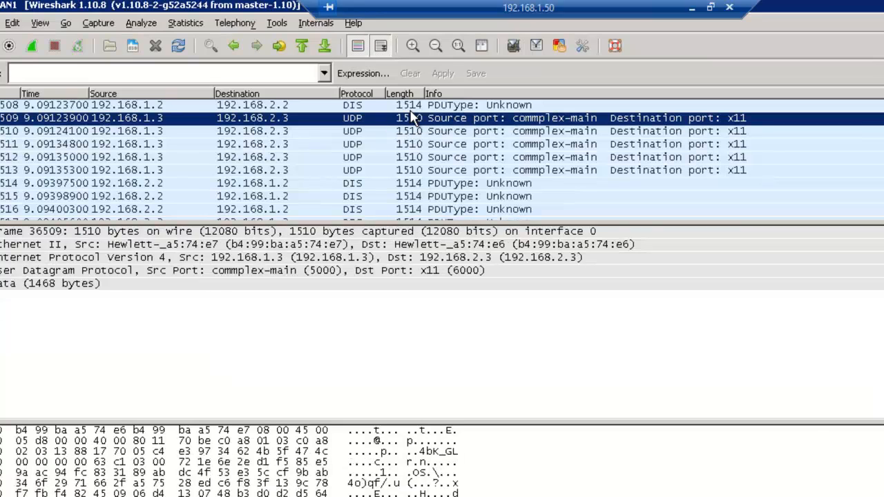
{"action": "left_click", "coordinate": [410, 110]}
{"action": "left_click", "coordinate": [410, 121]}
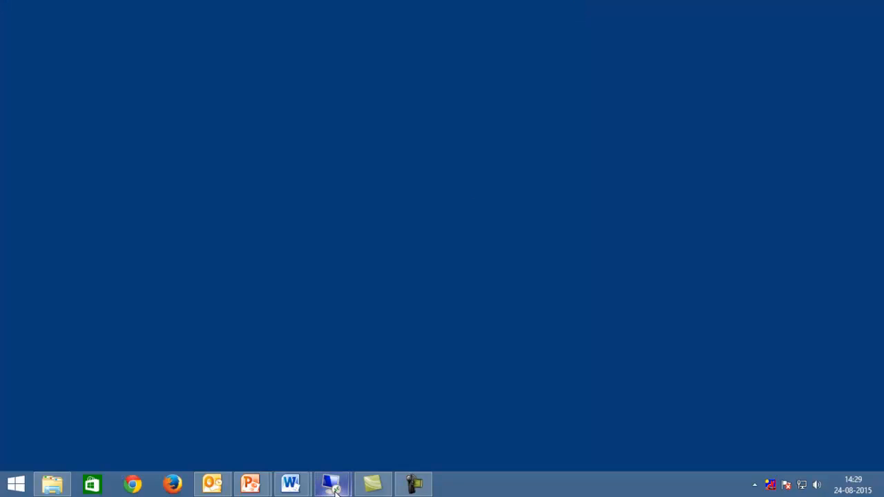
Switch to the PC#2 session, show the Reports stream's periodic reporting settings in PacketCheck and stop the traffic.
{"action": "mouse_move", "coordinate": [342, 487]}
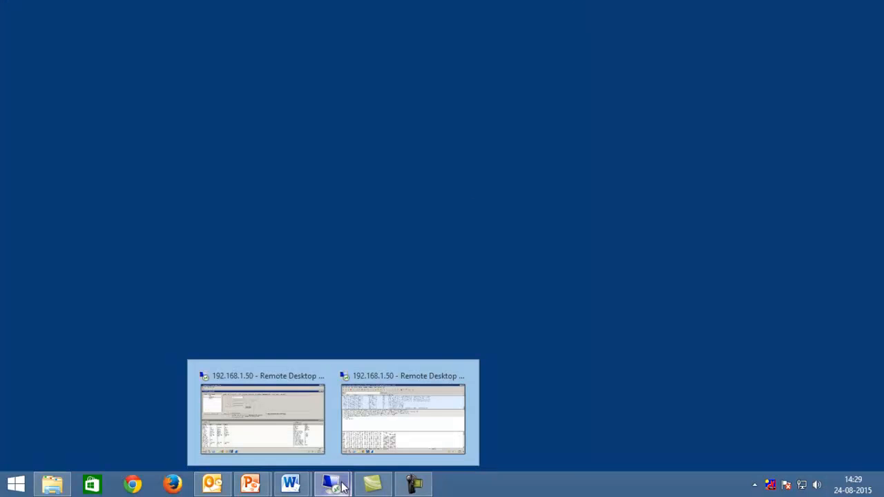
{"action": "left_click", "coordinate": [389, 424]}
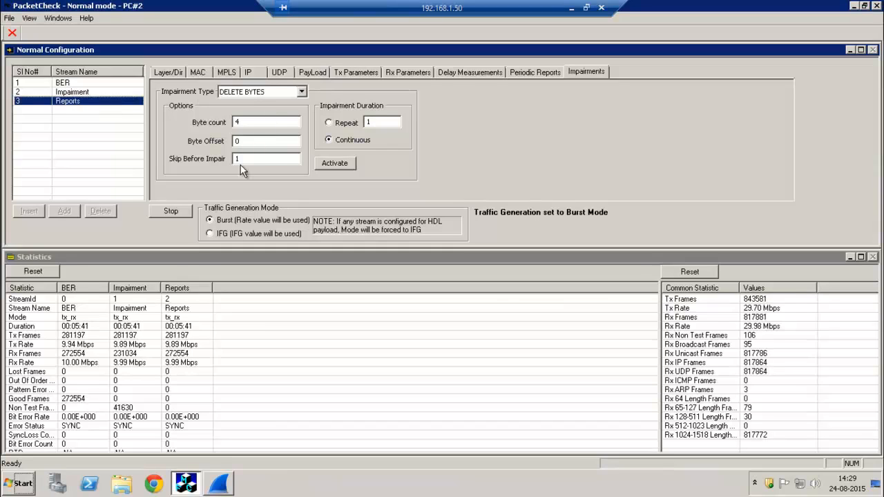
{"action": "left_click", "coordinate": [523, 74]}
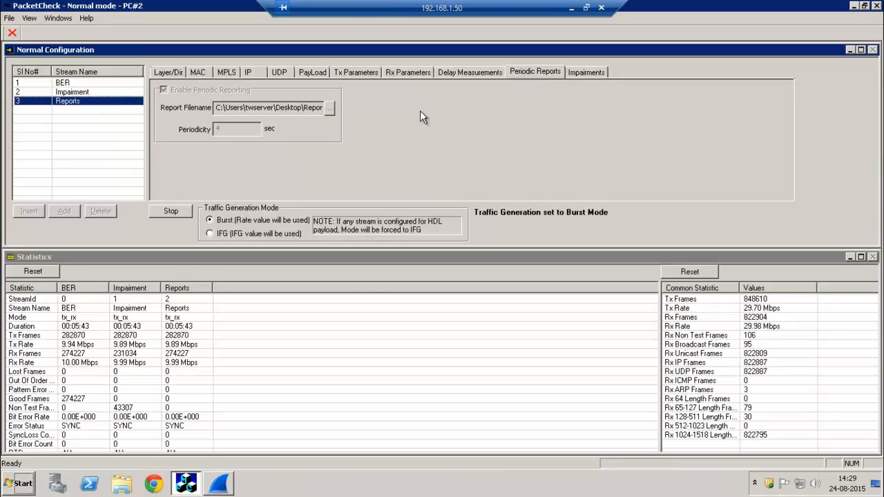
{"action": "left_click", "coordinate": [178, 210]}
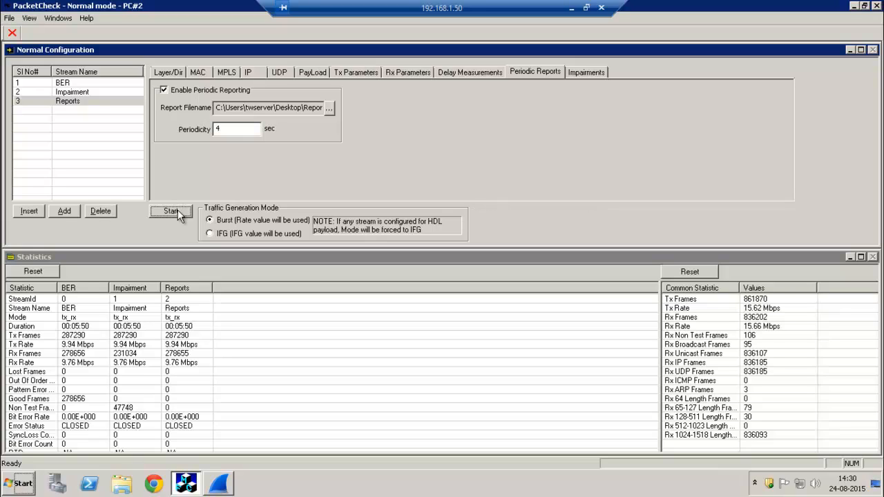
Clear the desktop of the PacketCheck and Wireshark windows and open Reports.xml in Internet Explorer.
{"action": "left_click", "coordinate": [855, 6]}
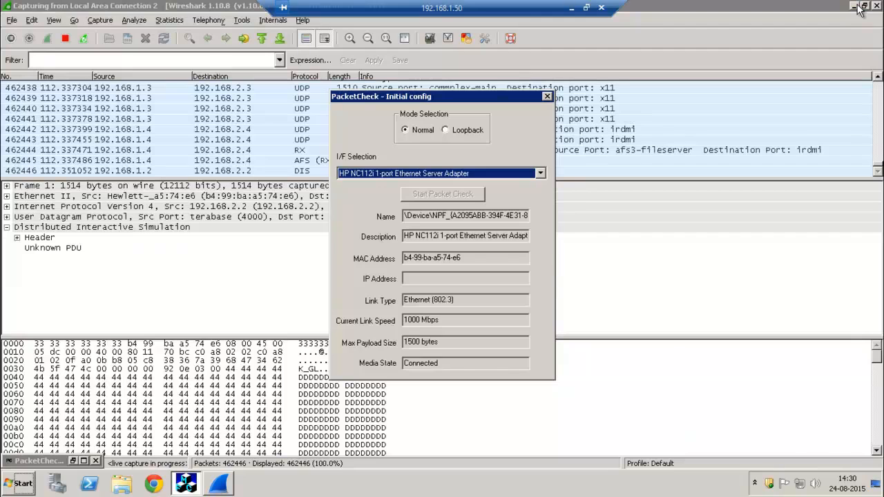
{"action": "left_click", "coordinate": [855, 5]}
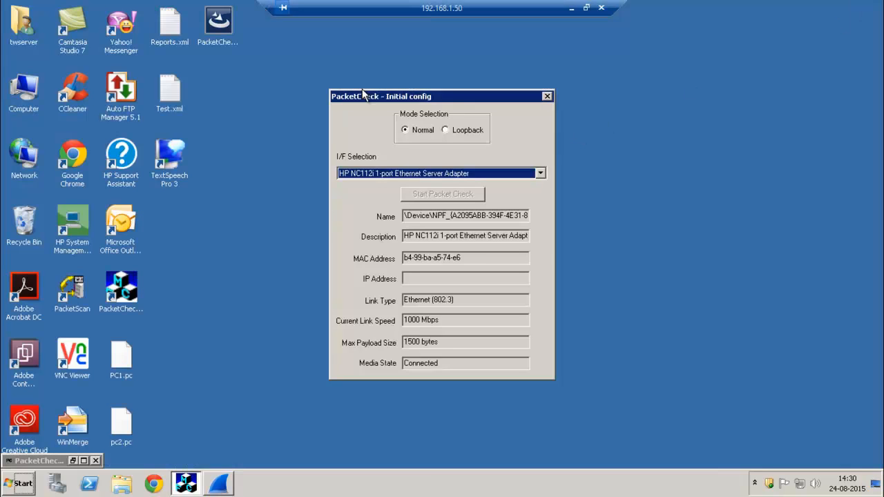
{"action": "left_click", "coordinate": [293, 163]}
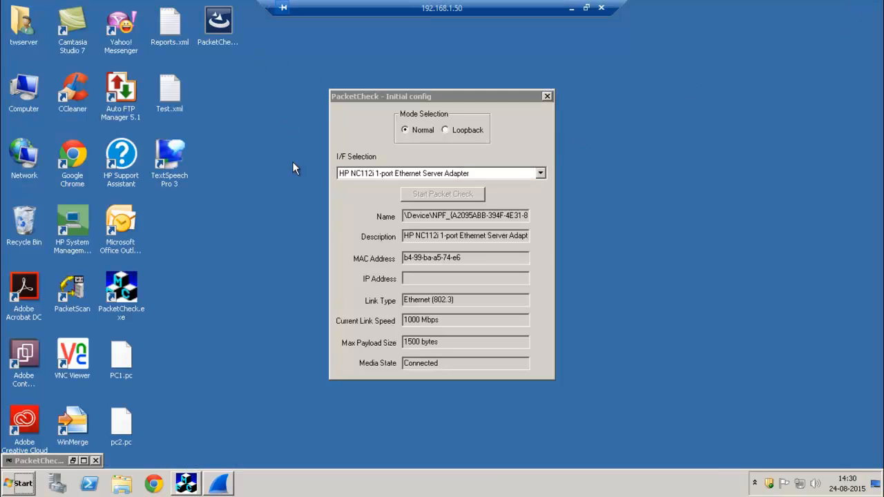
{"action": "right_click", "coordinate": [171, 29]}
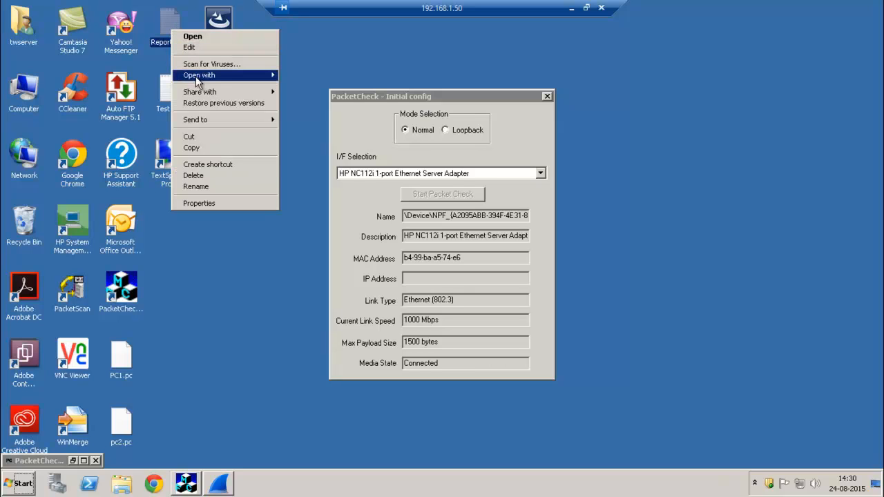
{"action": "mouse_move", "coordinate": [196, 76]}
{"action": "left_click", "coordinate": [318, 88]}
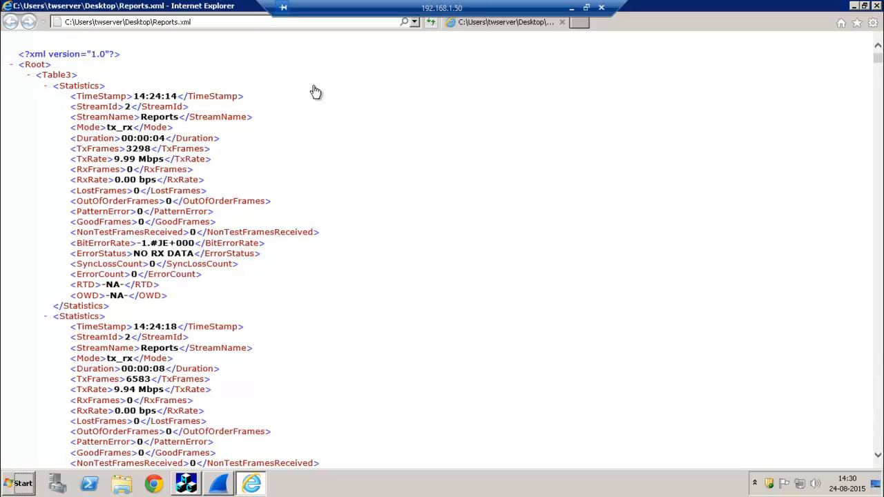
Compare the timestamps of successive Statistics entries in Reports.xml to check the reporting interval.
{"action": "double_click", "coordinate": [172, 96]}
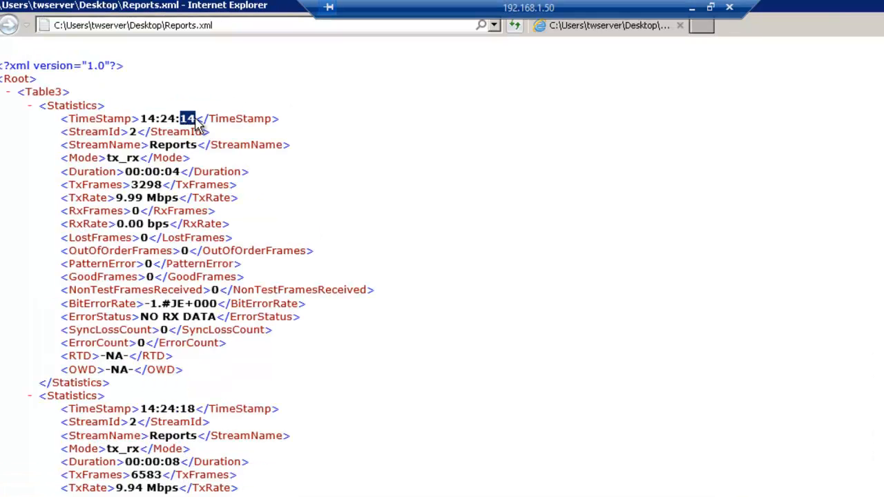
{"action": "double_click", "coordinate": [188, 409]}
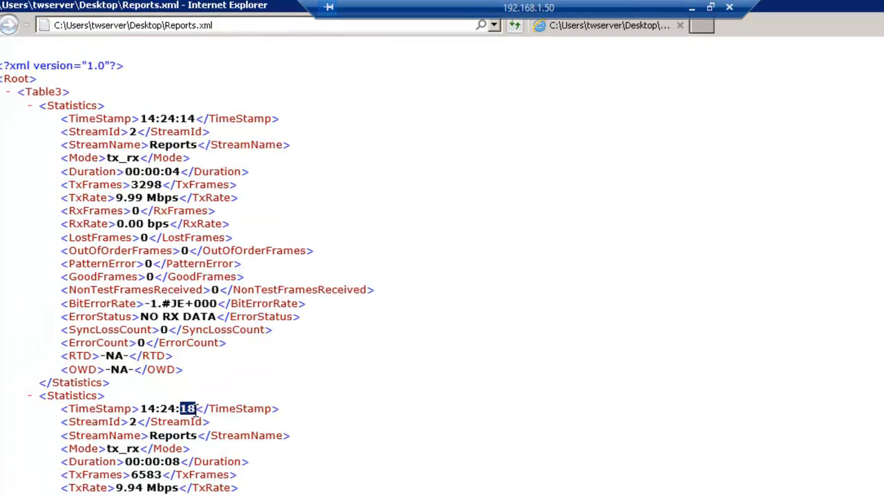
{"action": "scroll", "coordinate": [225, 337], "scroll_direction": "down", "scroll_amount": 10}
{"action": "scroll", "coordinate": [225, 337], "scroll_direction": "down", "scroll_amount": 2}
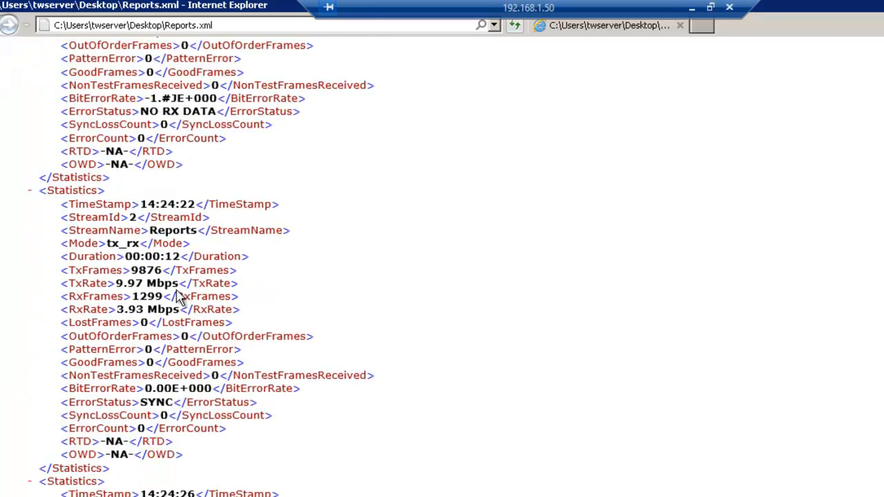
{"action": "double_click", "coordinate": [186, 205]}
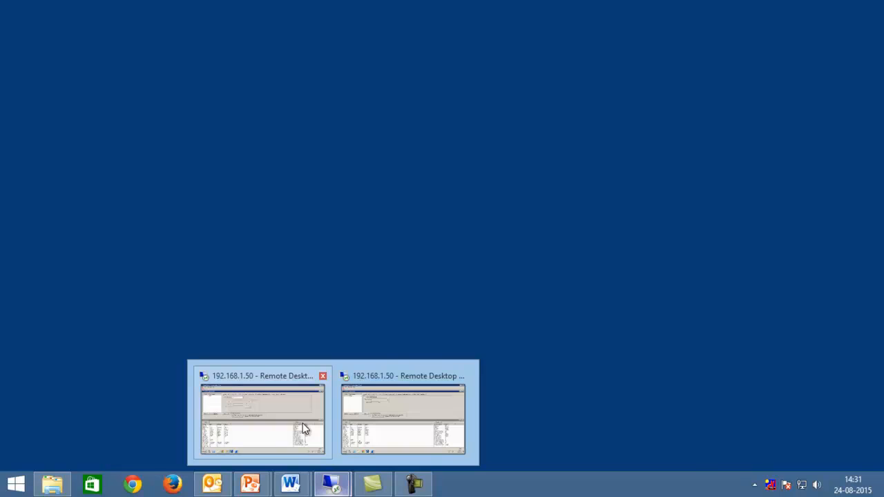
Switch to the PC#1 remote desktop session and rename the first PacketCheck stream to HDL.
{"action": "left_click", "coordinate": [305, 428]}
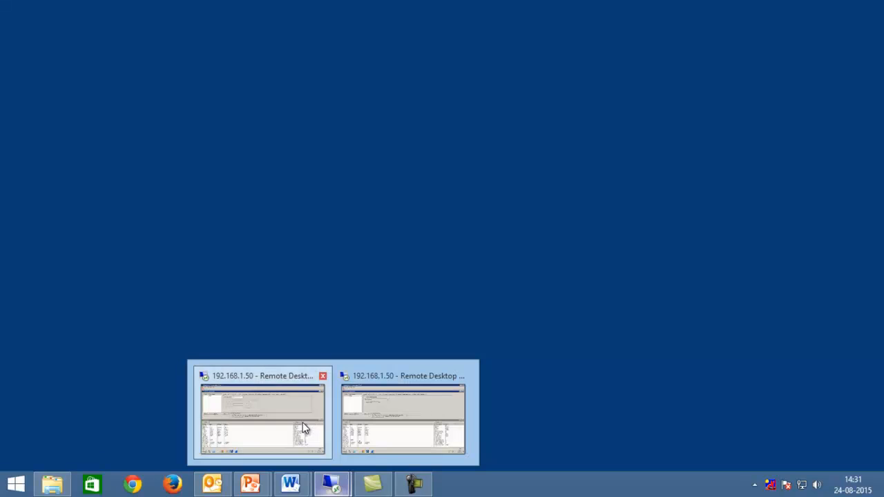
{"action": "left_click", "coordinate": [306, 428]}
{"action": "left_click", "coordinate": [65, 84]}
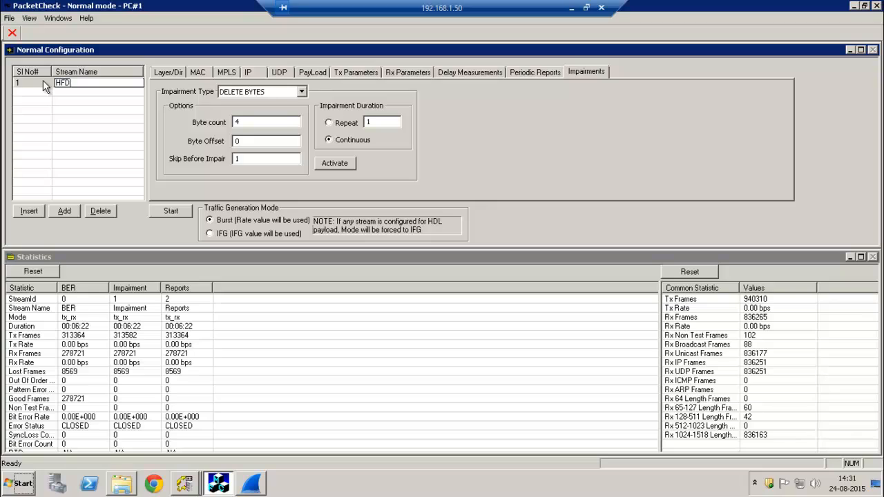
{"action": "type", "text": "HDL"}
Set Layer 2 of the HDL stream to None in its layer settings.
{"action": "left_click", "coordinate": [172, 73]}
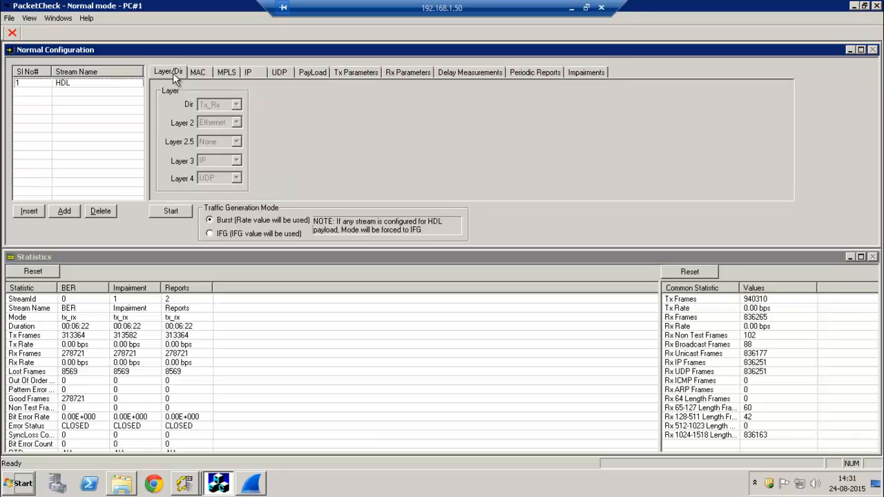
{"action": "left_click", "coordinate": [107, 88]}
{"action": "left_click", "coordinate": [235, 122]}
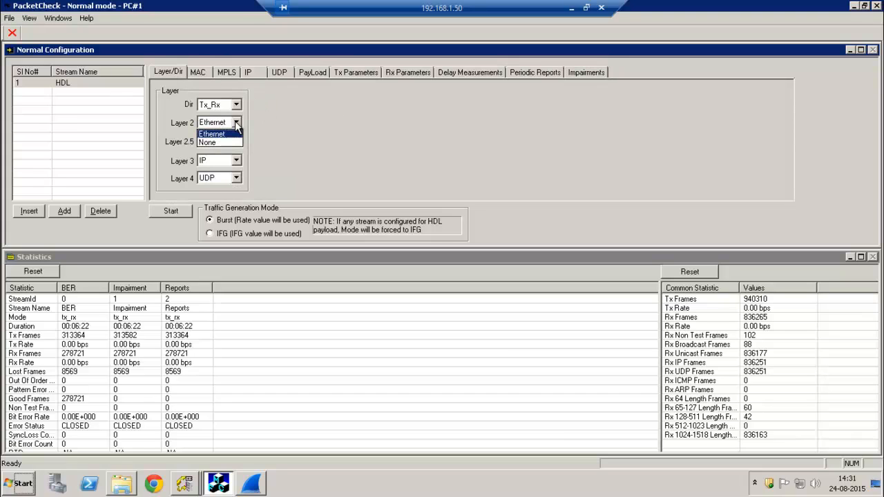
{"action": "left_click", "coordinate": [217, 142]}
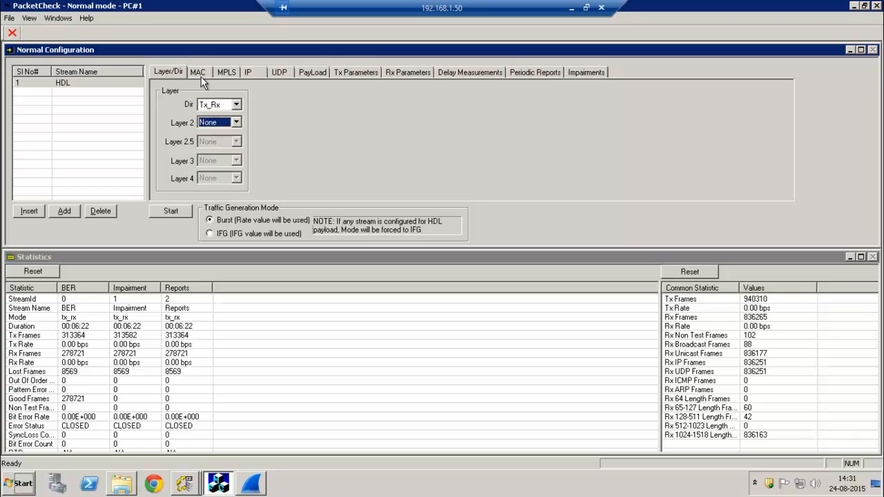
Set the HDL stream's payload source type to HDL File and load TestVideo-SIPCall.HDL from the PacketScan Video folder.
{"action": "left_click", "coordinate": [313, 73]}
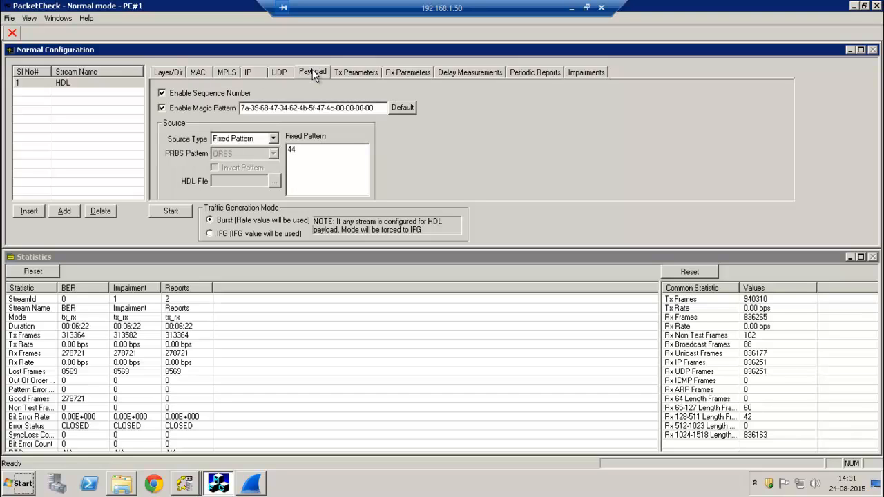
{"action": "left_click", "coordinate": [269, 140]}
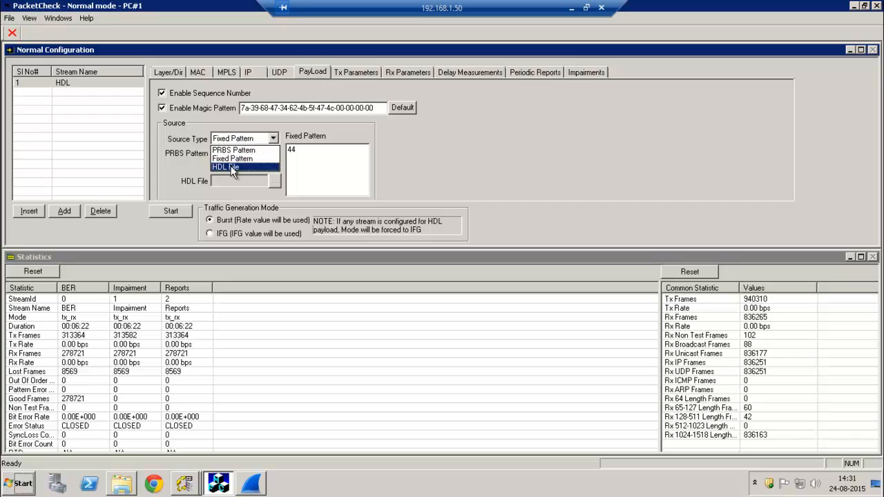
{"action": "left_click", "coordinate": [232, 168]}
{"action": "left_click", "coordinate": [275, 180]}
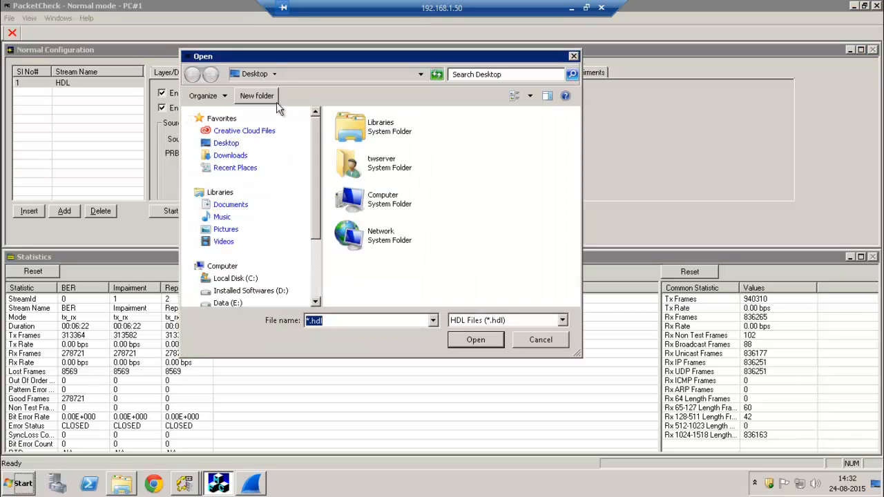
{"action": "left_click_drag", "start_coordinate": [315, 226], "coordinate": [314, 268]}
{"action": "double_click", "coordinate": [350, 201]}
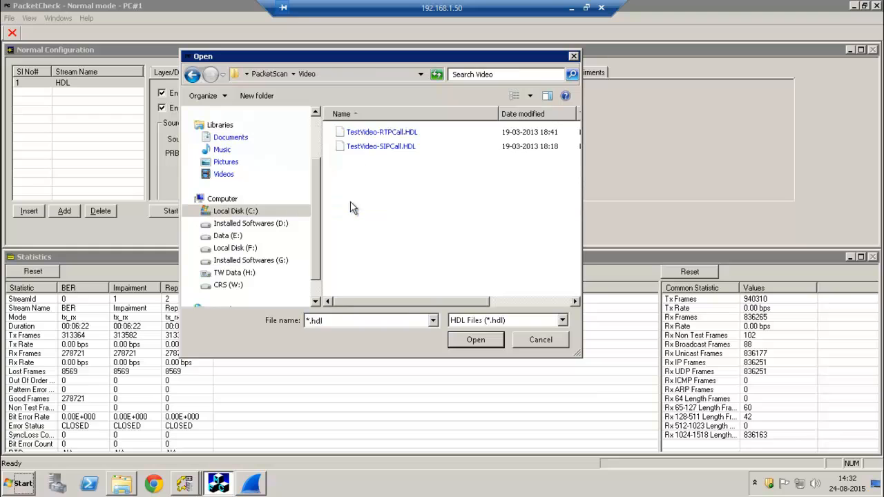
{"action": "double_click", "coordinate": [369, 147]}
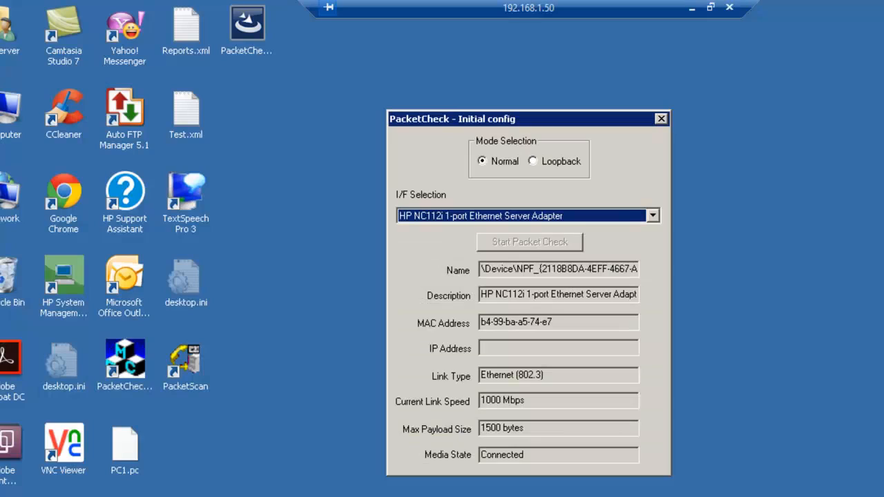
Launch PacketScan from the desktop, bring up its Traffic Analyzer summary view and dismiss that window.
{"action": "double_click", "coordinate": [191, 377]}
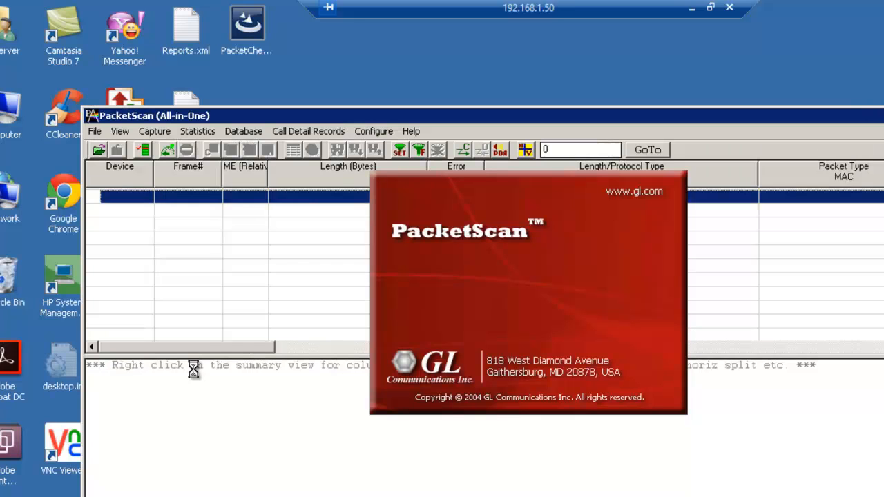
{"action": "left_click", "coordinate": [500, 150]}
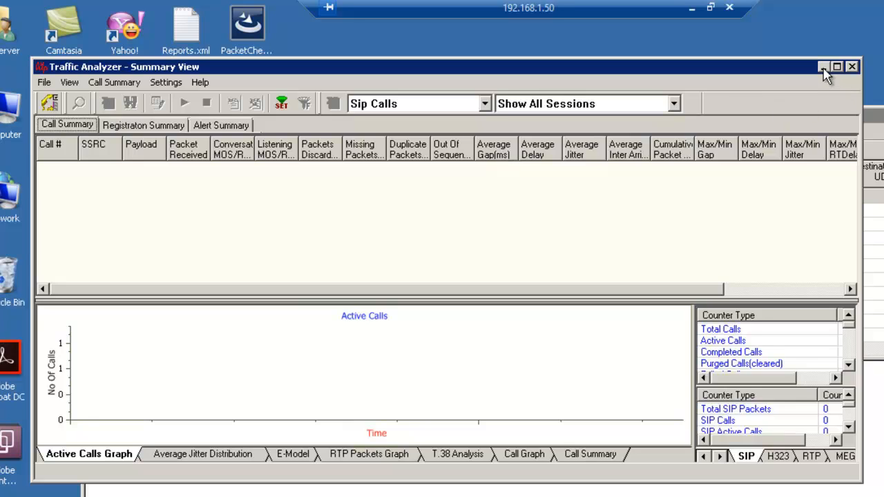
{"action": "left_click", "coordinate": [851, 67]}
Choose the last-listed HP NC112i 1-port Ethernet Server Adapter as PacketScan's capture interface and start a live capture.
{"action": "left_click", "coordinate": [152, 153]}
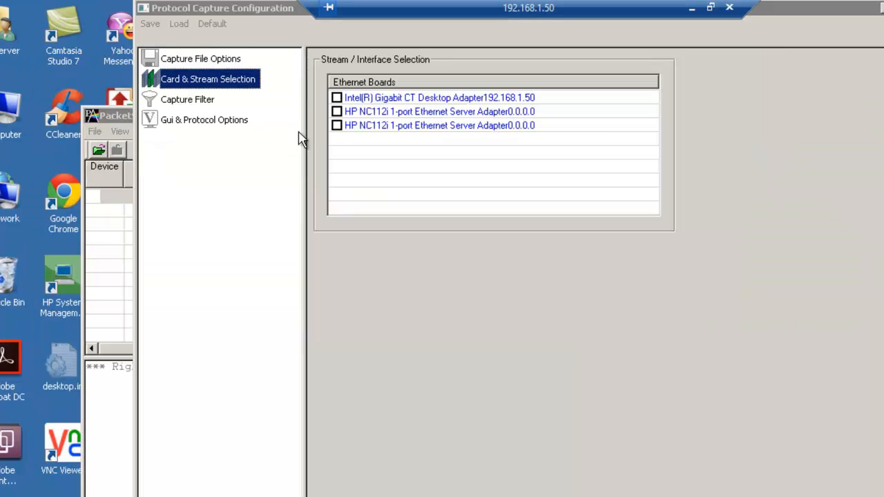
{"action": "left_click", "coordinate": [336, 125]}
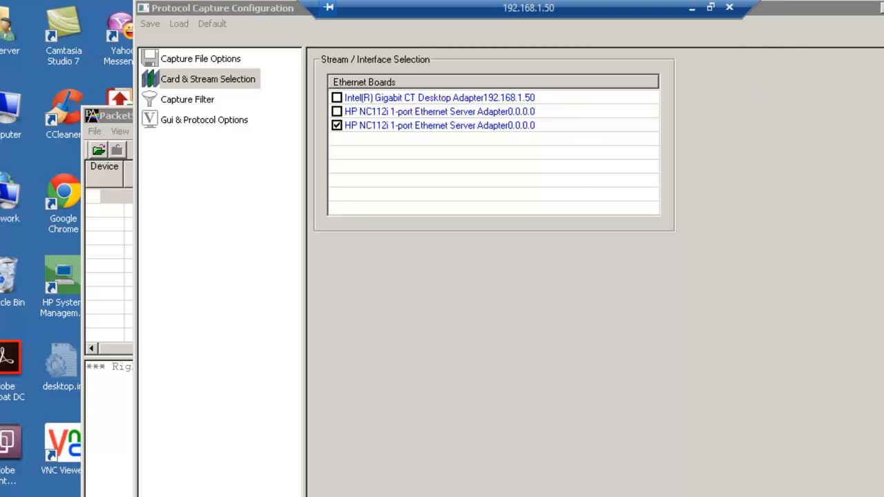
{"action": "left_click", "coordinate": [883, 8]}
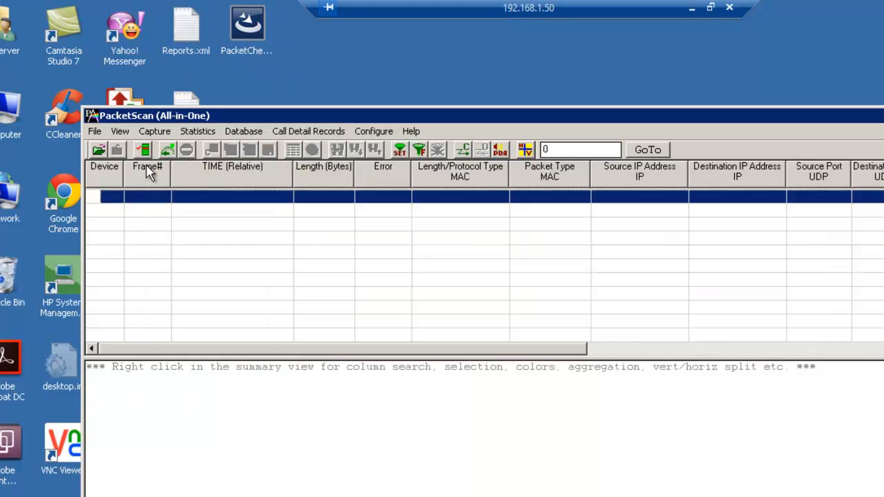
{"action": "left_click", "coordinate": [166, 150]}
{"action": "left_click", "coordinate": [586, 357]}
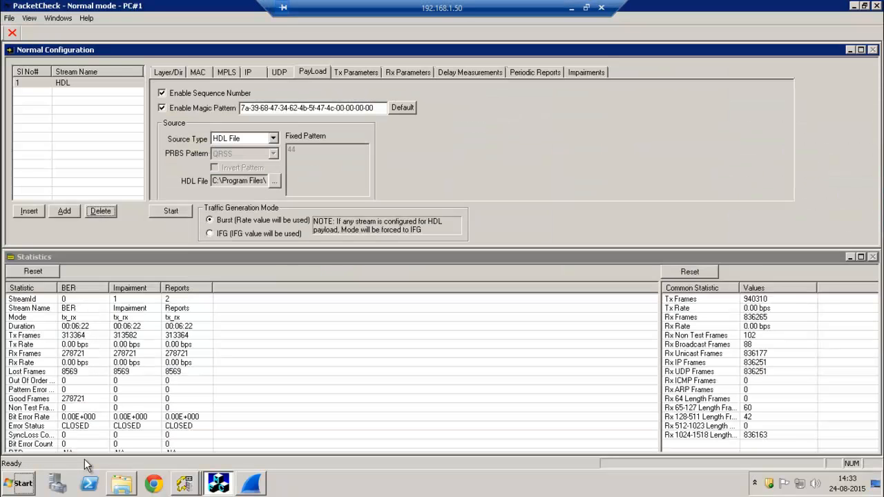
Start transmitting the HDL stream in PacketCheck and check its duration, Tx Frames and Tx Rate statistics.
{"action": "left_click", "coordinate": [176, 210]}
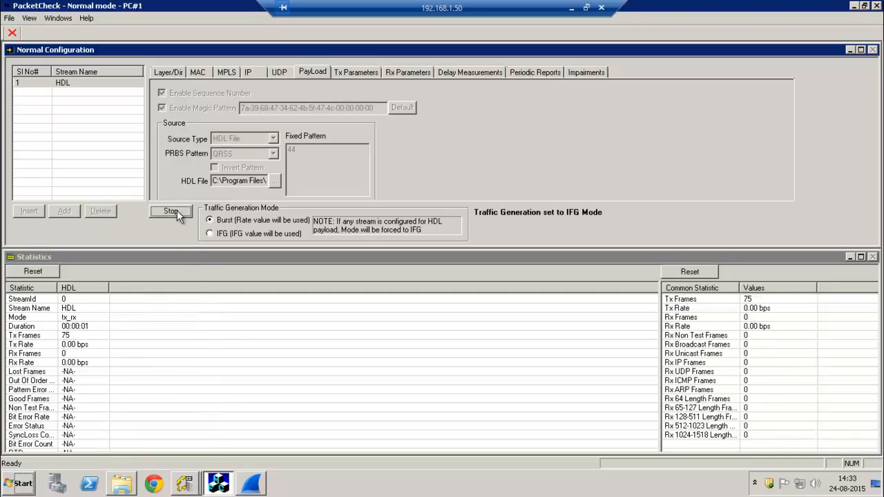
{"action": "left_click", "coordinate": [64, 333]}
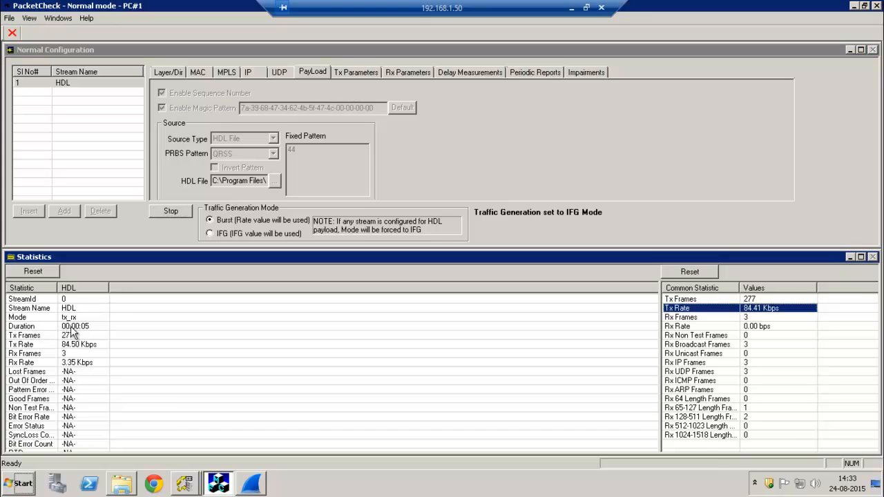
{"action": "left_click", "coordinate": [75, 318]}
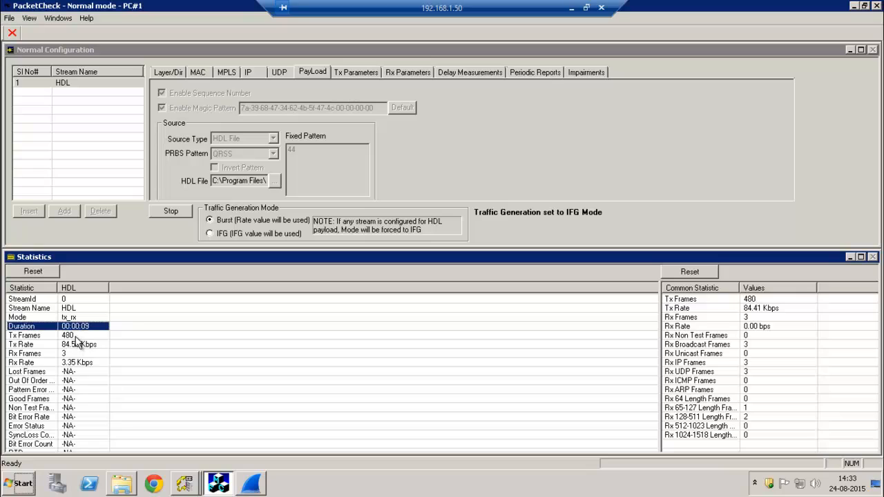
{"action": "left_click", "coordinate": [74, 337]}
{"action": "left_click", "coordinate": [90, 348]}
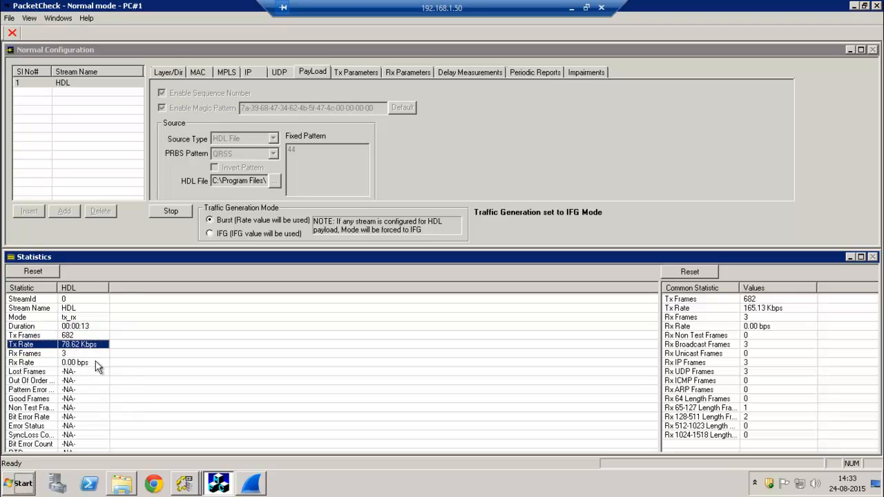
Switch to PacketScan and examine the packet types of the captured SIP and RTP frames.
{"action": "left_click", "coordinate": [194, 485]}
{"action": "left_click", "coordinate": [194, 438]}
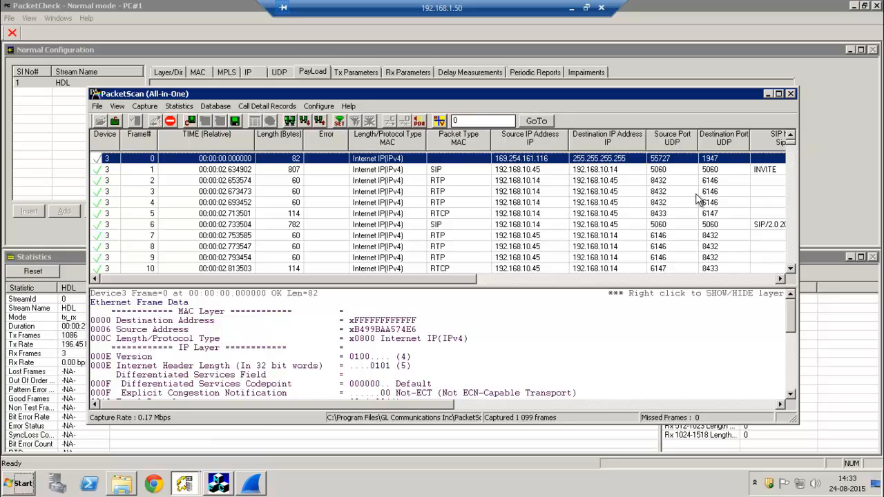
{"action": "left_click", "coordinate": [437, 182]}
{"action": "left_click", "coordinate": [438, 170]}
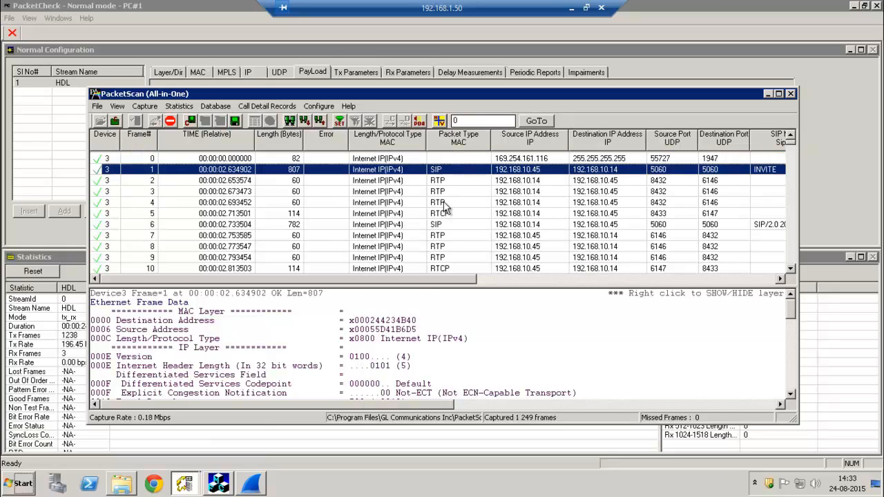
Inspect the decode of RTCP frame 5 and bring up PacketScan's Traffic Analyzer summary view.
{"action": "left_click", "coordinate": [443, 213]}
{"action": "left_click", "coordinate": [185, 485]}
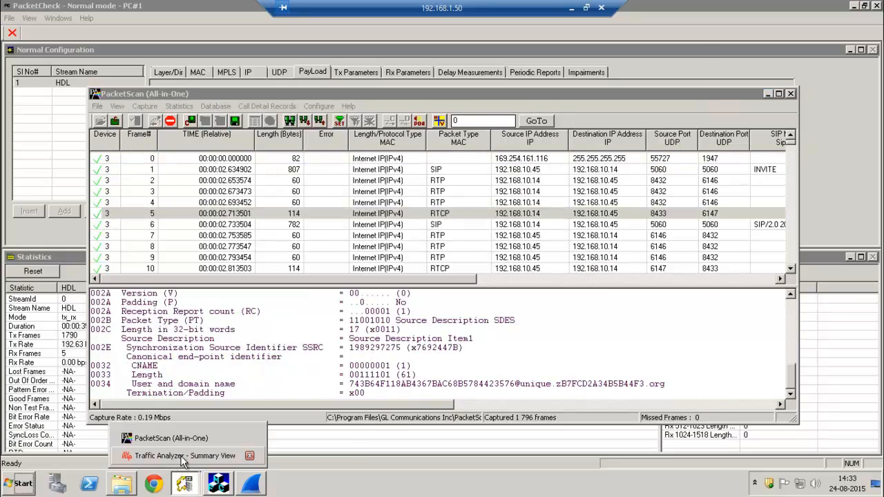
{"action": "left_click", "coordinate": [184, 456]}
Limit the call summary to Sip Calls with Show Video Sessions Only and select the first call's entry.
{"action": "left_click", "coordinate": [336, 84]}
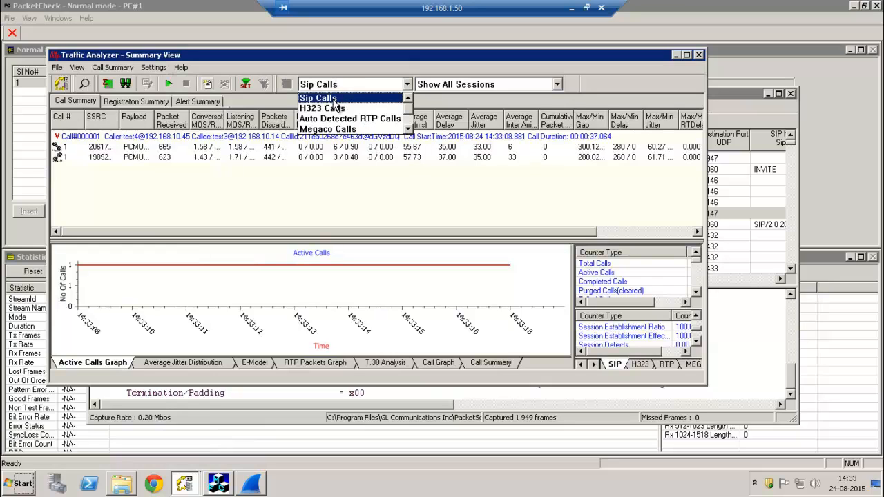
{"action": "left_click", "coordinate": [351, 82]}
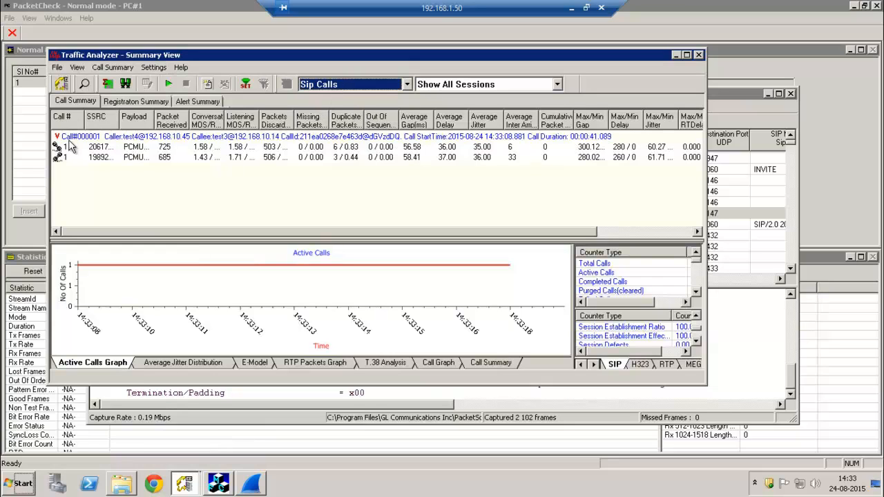
{"action": "left_click", "coordinate": [456, 85]}
{"action": "left_click", "coordinate": [509, 129]}
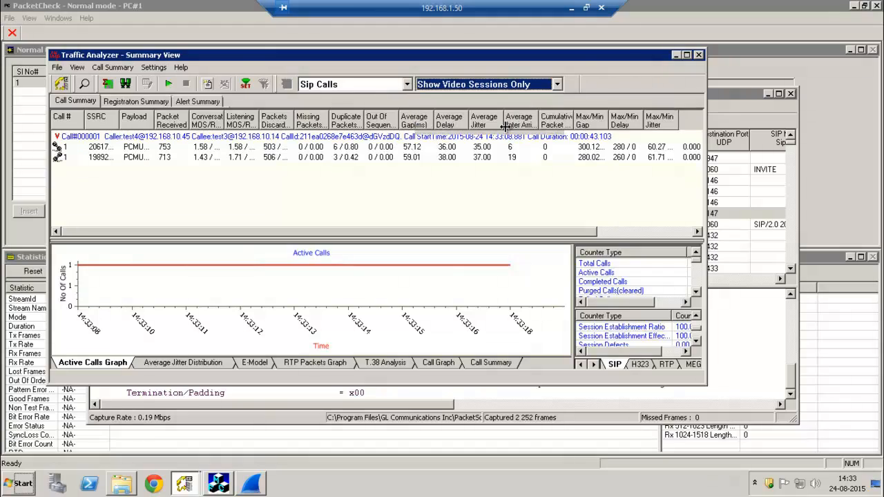
{"action": "left_click", "coordinate": [58, 136]}
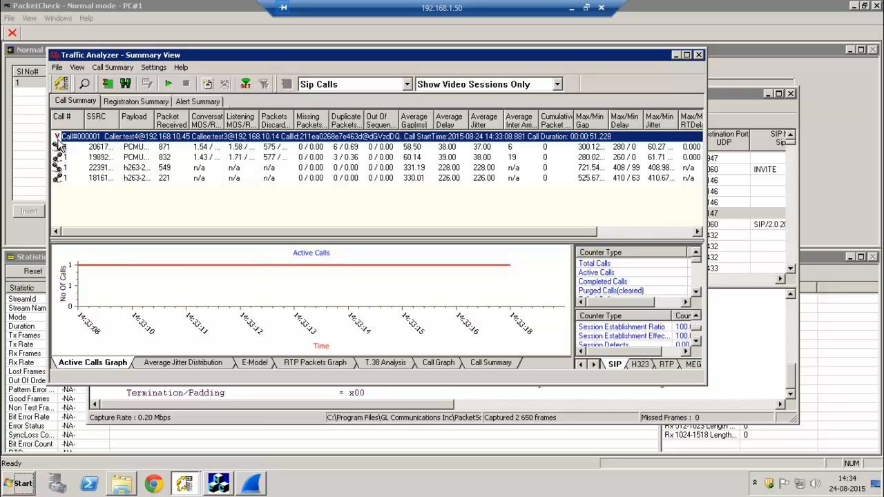
Return to PacketCheck, stop the HDL transmission and rename the stream as Delay.
{"action": "left_click", "coordinate": [856, 8]}
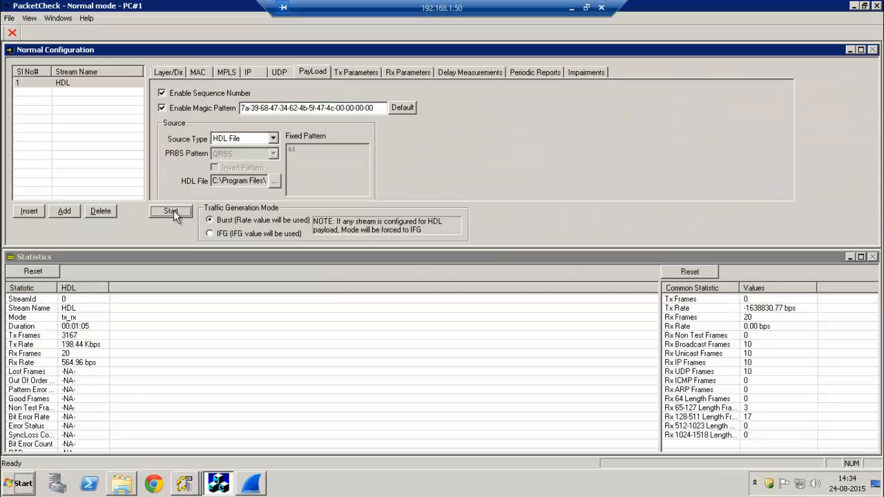
{"action": "double_click", "coordinate": [63, 81]}
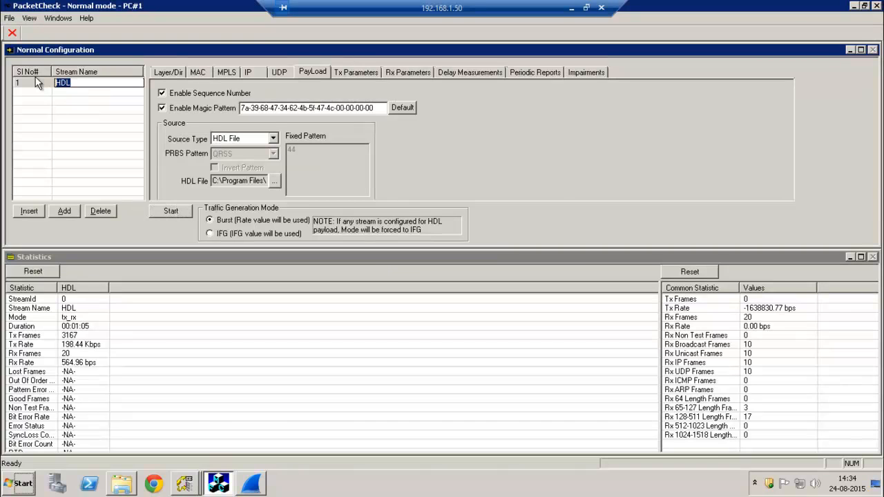
{"action": "type", "text": "D"}
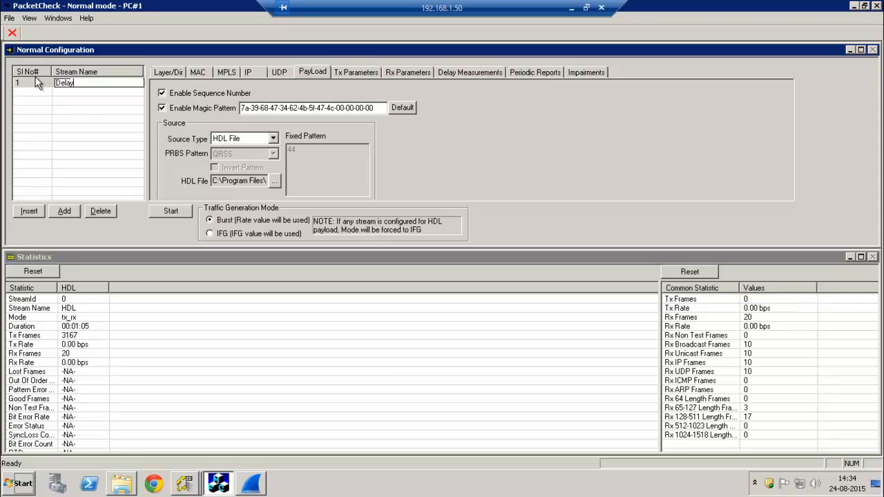
{"action": "type", "text": "elay"}
{"action": "key", "text": "Return"}
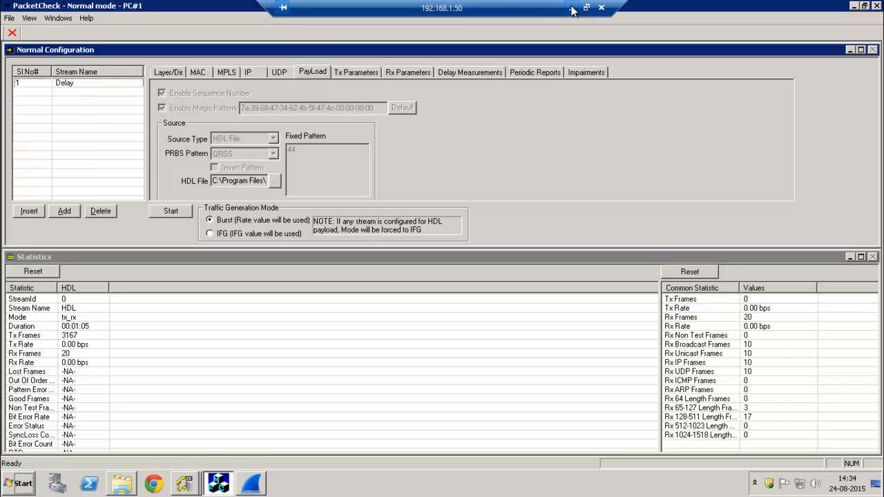
Set the Delay stream's payload source type to PRBS Pattern with the QRSS pattern.
{"action": "left_click", "coordinate": [73, 84]}
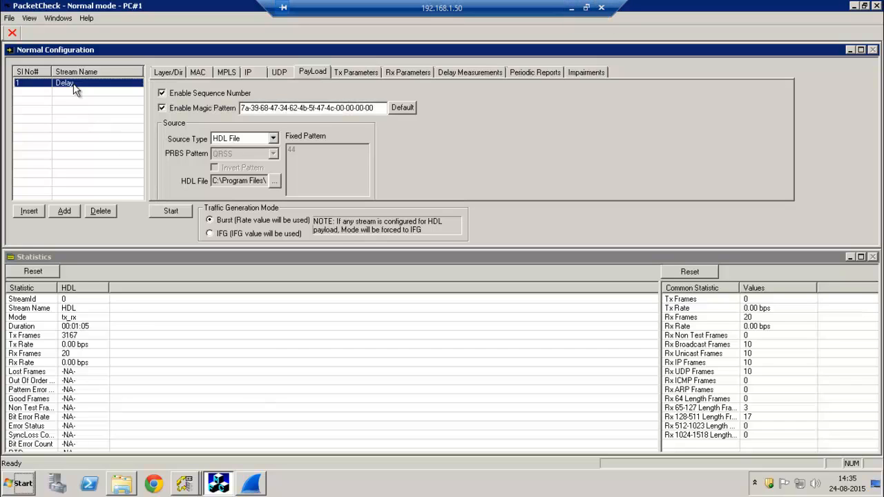
{"action": "left_click", "coordinate": [178, 72]}
{"action": "left_click", "coordinate": [197, 72]}
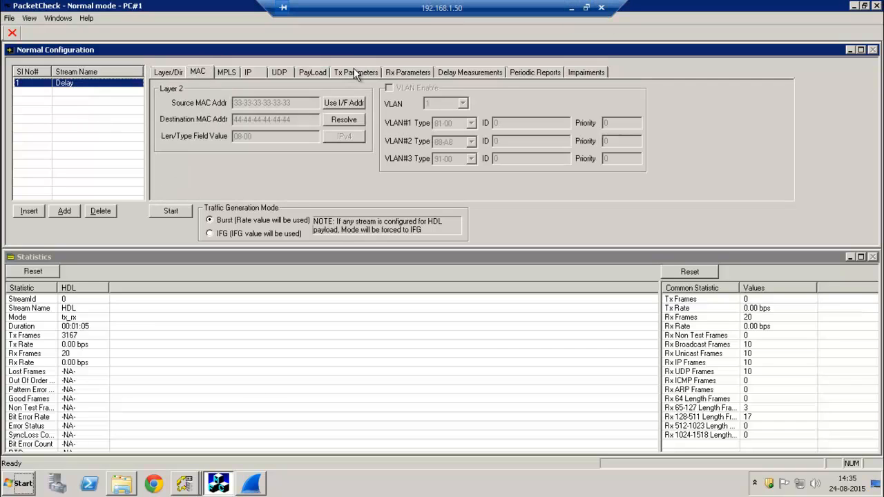
{"action": "left_click", "coordinate": [304, 73]}
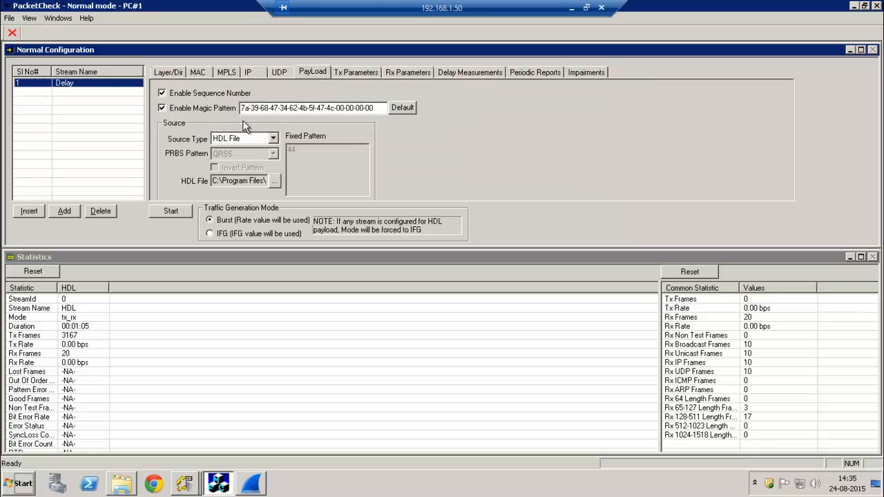
{"action": "left_click", "coordinate": [243, 141]}
{"action": "left_click", "coordinate": [232, 155]}
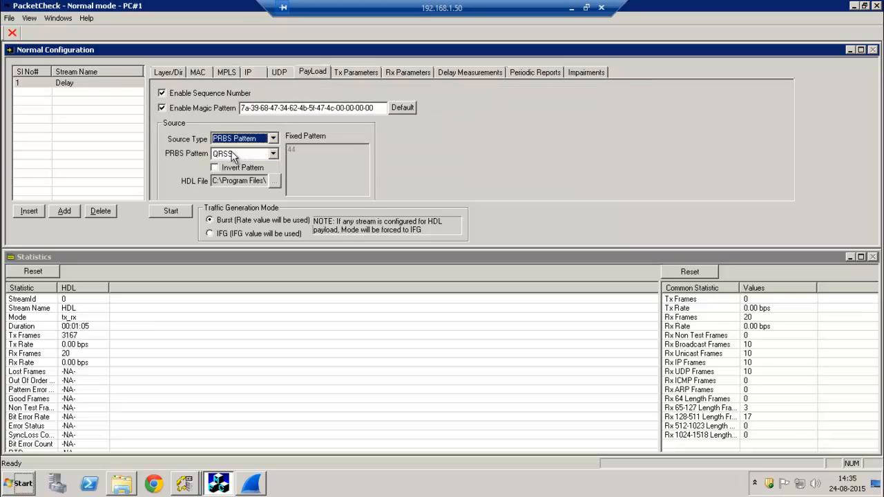
{"action": "left_click", "coordinate": [233, 154]}
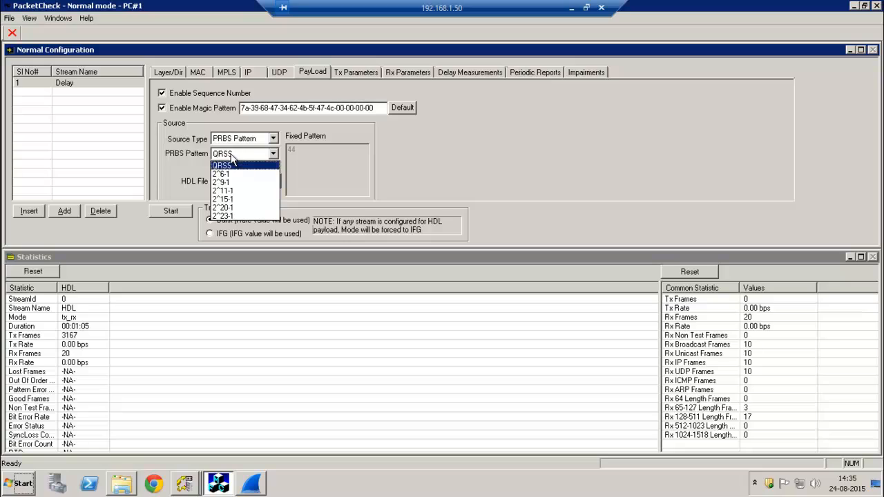
{"action": "left_click", "coordinate": [230, 156]}
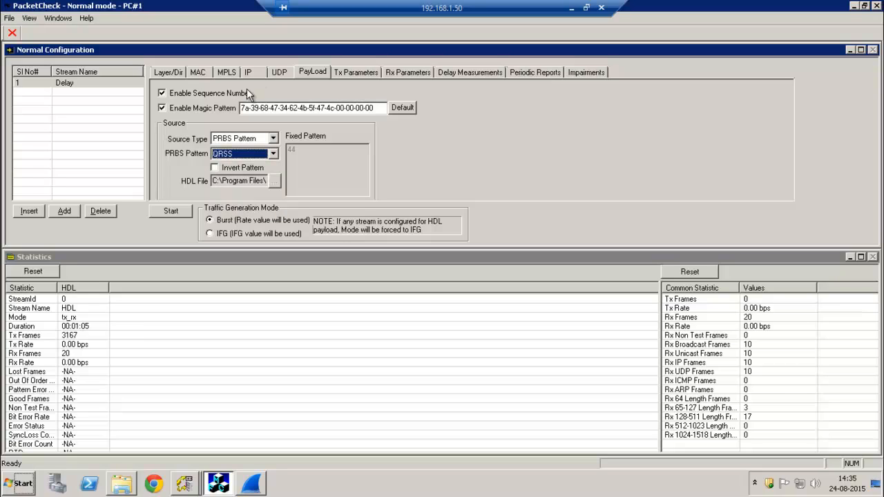
Configure the Delay stream's layers as Ethernet for Layer 2, IP for Layer 3 and UDP for Layer 4.
{"action": "left_click", "coordinate": [283, 69]}
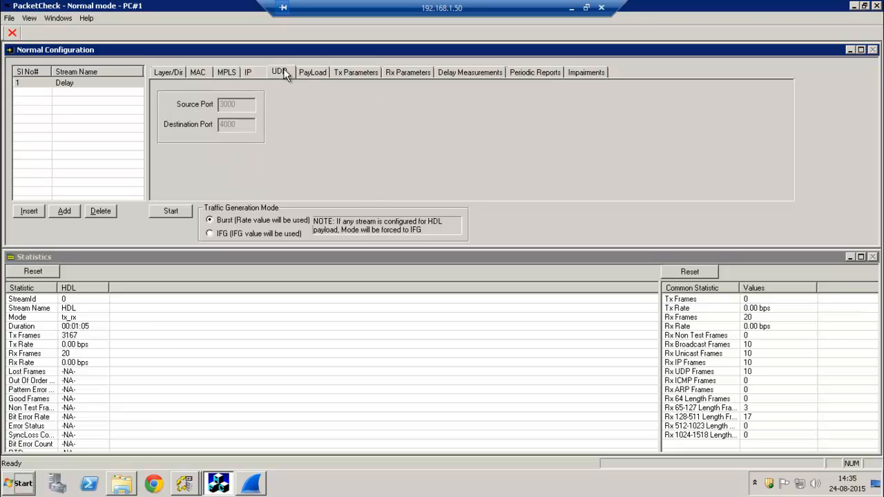
{"action": "left_click", "coordinate": [173, 72]}
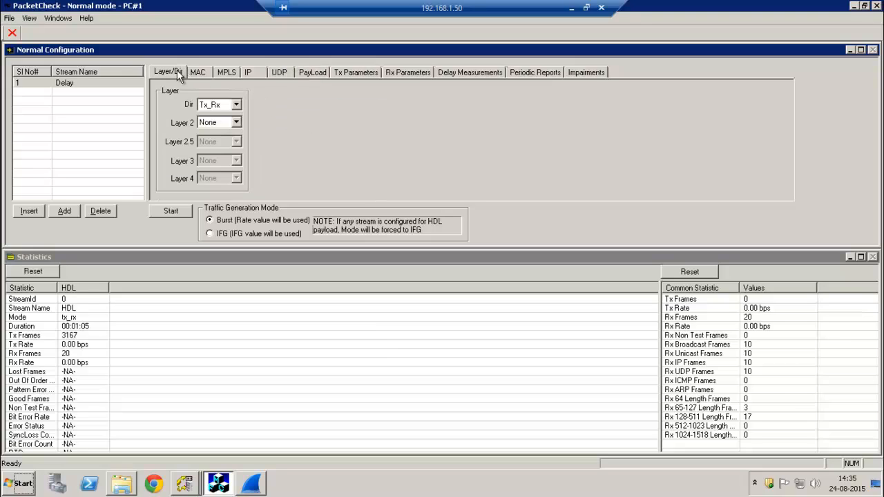
{"action": "left_click", "coordinate": [232, 123]}
{"action": "left_click", "coordinate": [214, 134]}
{"action": "left_click", "coordinate": [219, 161]}
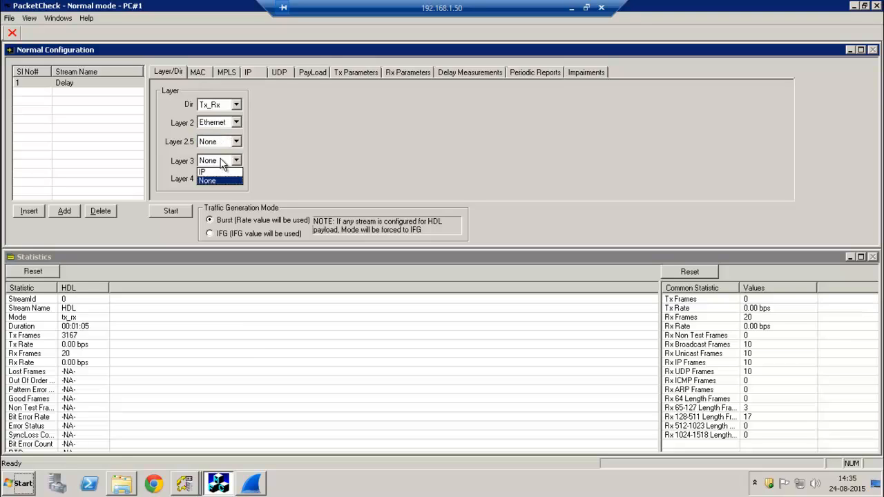
{"action": "left_click", "coordinate": [206, 173]}
{"action": "left_click", "coordinate": [212, 179]}
{"action": "left_click", "coordinate": [210, 191]}
Review the Delay stream's MAC addresses, IP addresses and UDP source and destination ports.
{"action": "left_click", "coordinate": [201, 73]}
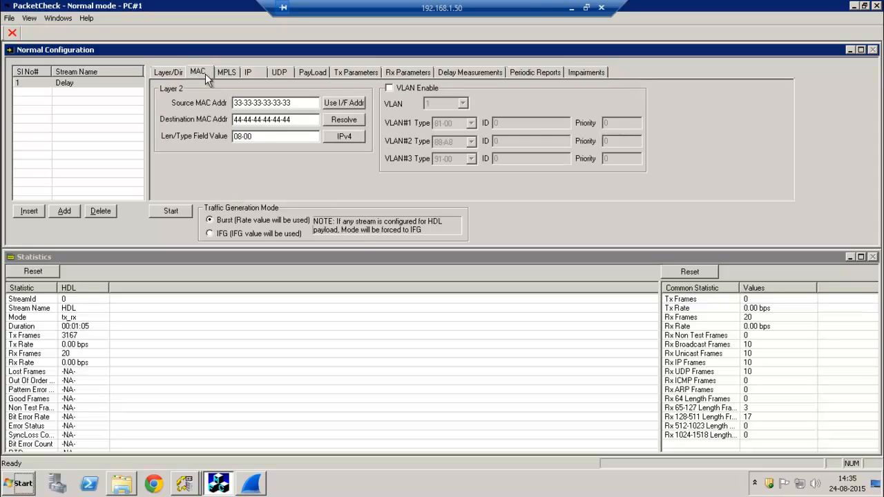
{"action": "left_click", "coordinate": [247, 71]}
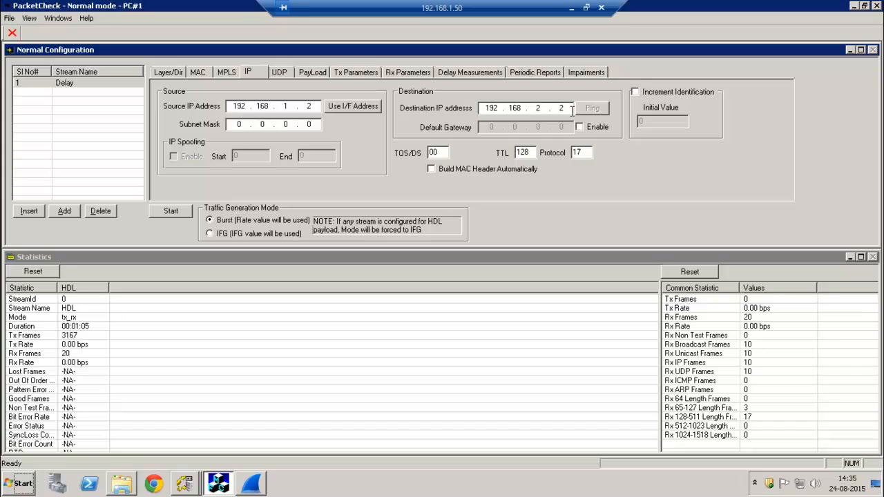
{"action": "left_click", "coordinate": [287, 73]}
{"action": "left_click_drag", "start_coordinate": [240, 104], "coordinate": [207, 125]}
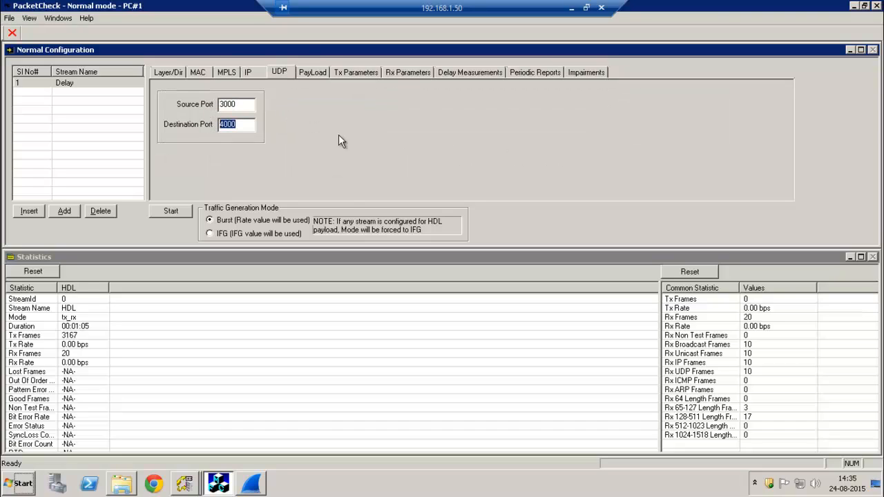
Set the Delay stream's delay measurement type to Round Trip Delay.
{"action": "left_click", "coordinate": [469, 72]}
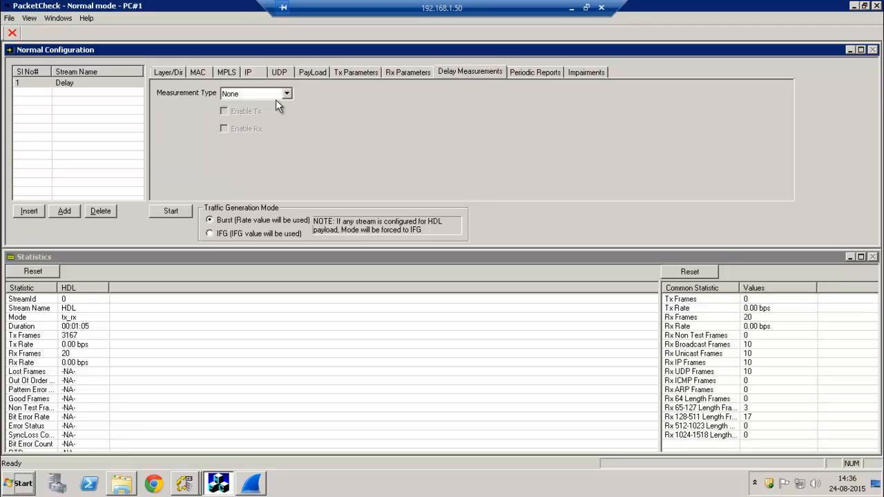
{"action": "left_click", "coordinate": [276, 95]}
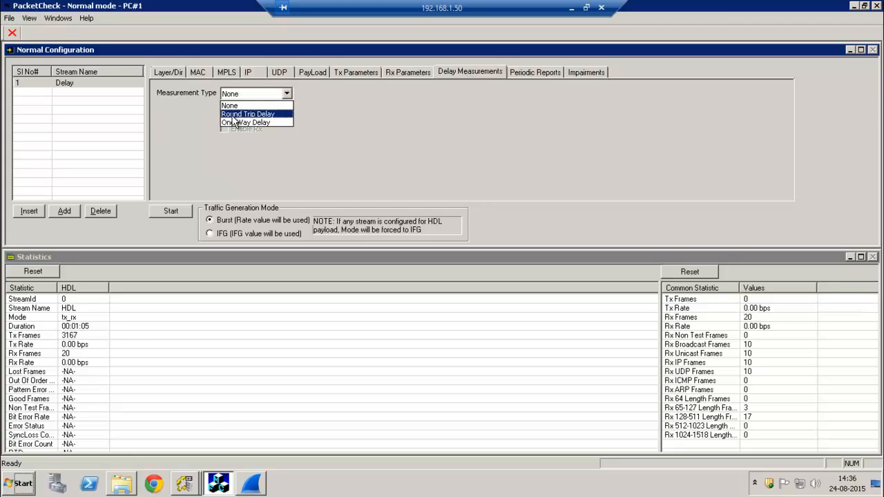
{"action": "left_click", "coordinate": [247, 114]}
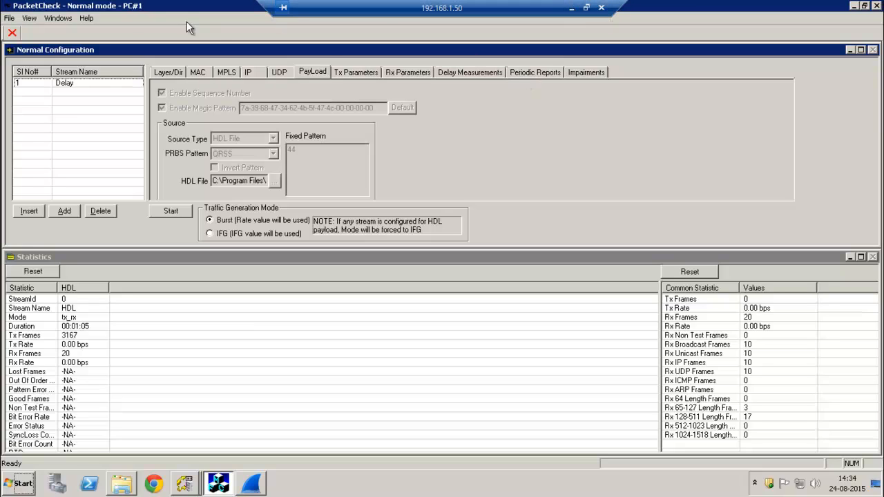
Switch to the second PC's remote desktop session and launch PacketCheck from its desktop.
{"action": "left_click", "coordinate": [572, 9]}
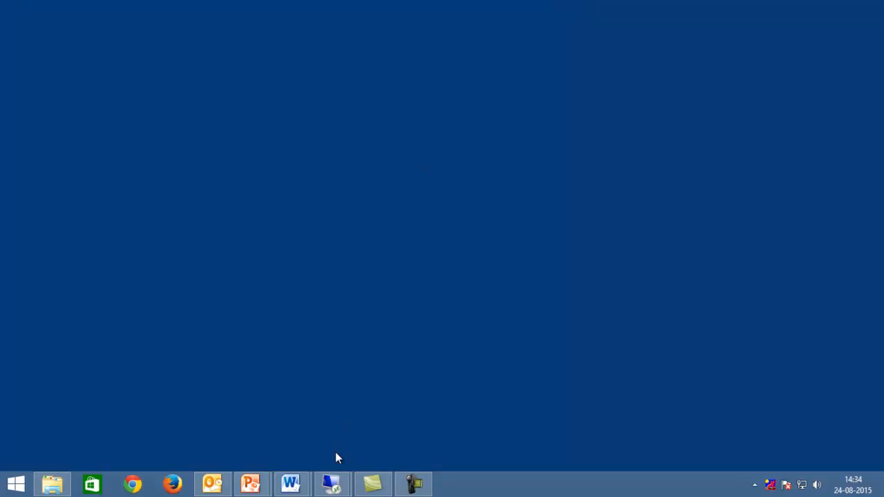
{"action": "mouse_move", "coordinate": [338, 488]}
{"action": "left_click", "coordinate": [391, 418]}
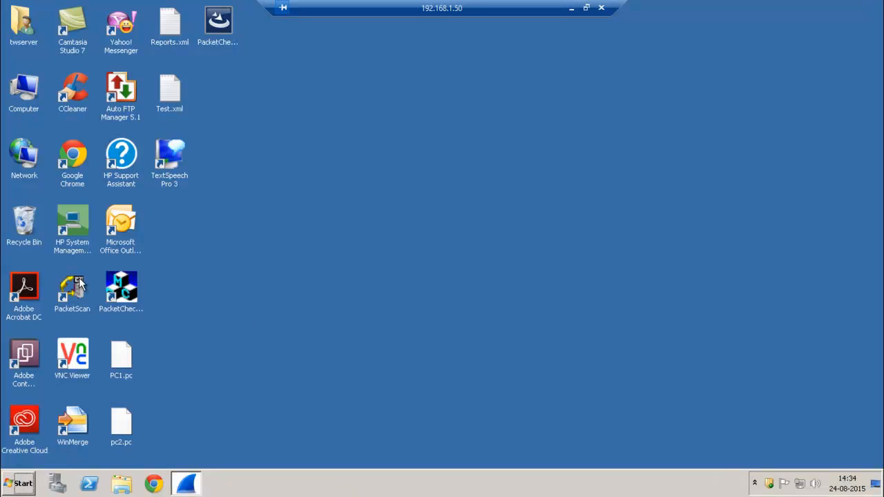
{"action": "right_click", "coordinate": [120, 290]}
{"action": "left_click", "coordinate": [164, 122]}
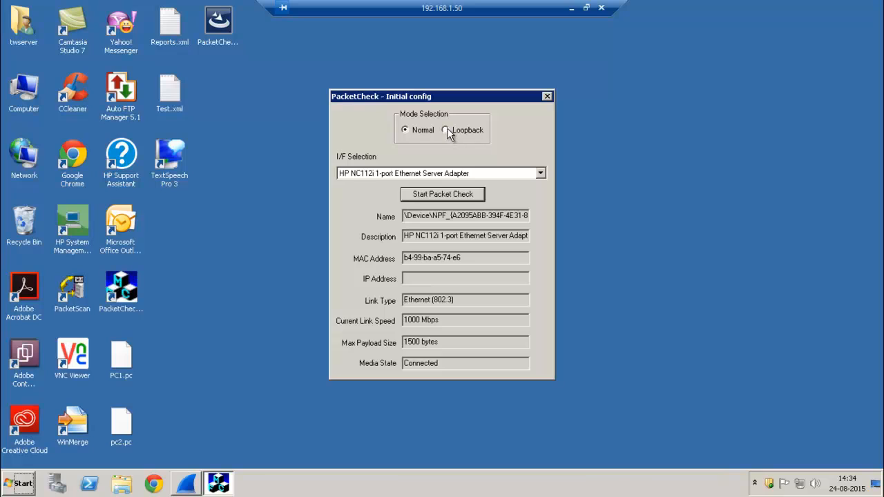
Start PacketCheck in Loopback mode on the HP NC112i 1-port Ethernet Server Adapter interface.
{"action": "left_click", "coordinate": [446, 130]}
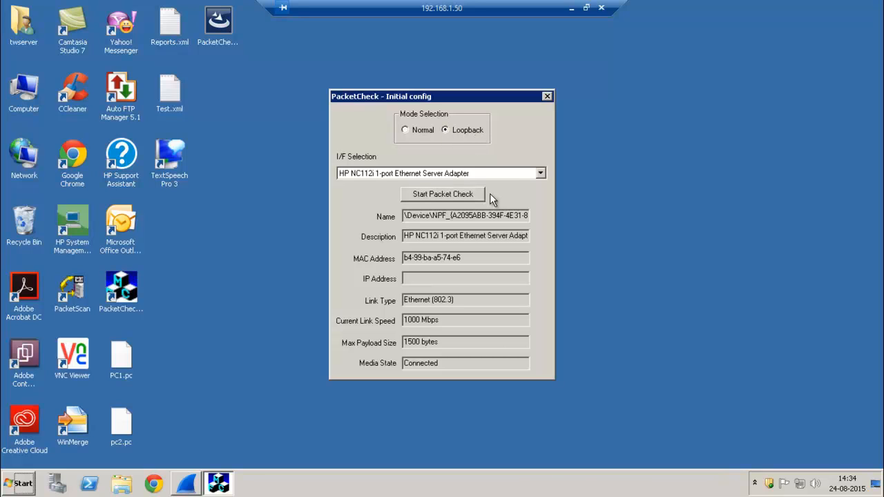
{"action": "left_click", "coordinate": [499, 175]}
{"action": "left_click", "coordinate": [449, 200]}
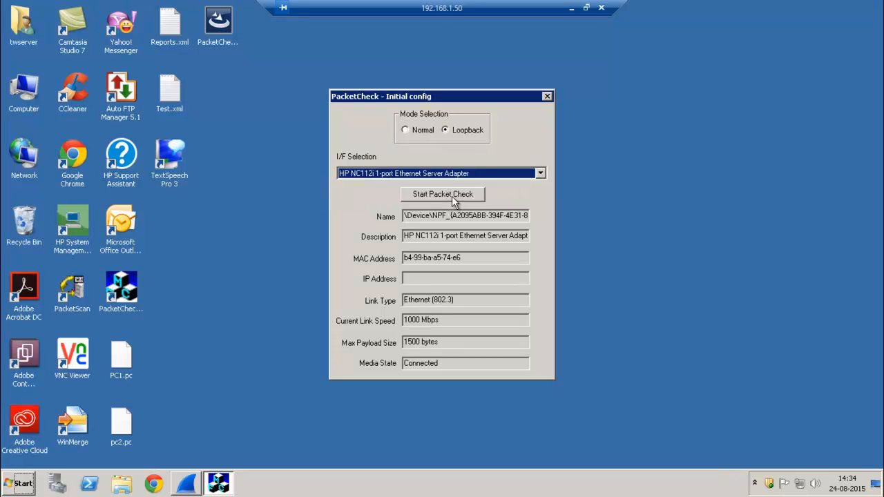
{"action": "left_click", "coordinate": [452, 199]}
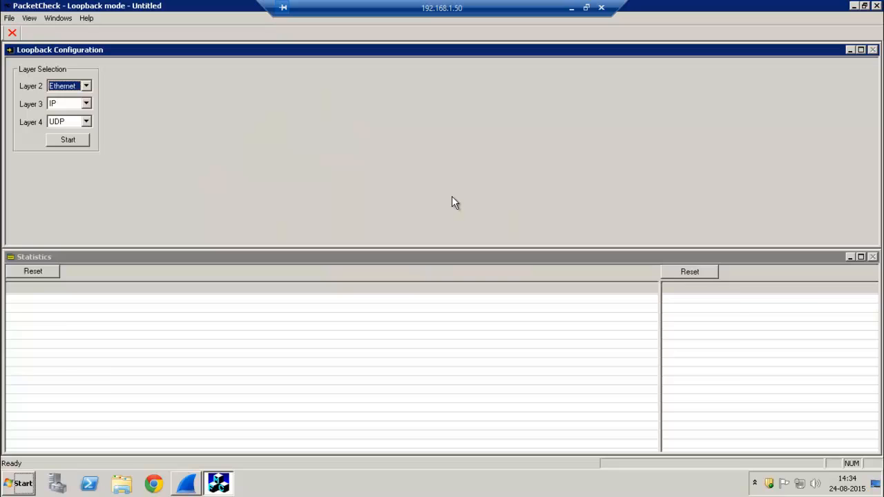
Configure the loopback layers as Ethernet, IP and UDP, and start the loopback.
{"action": "left_click", "coordinate": [67, 99]}
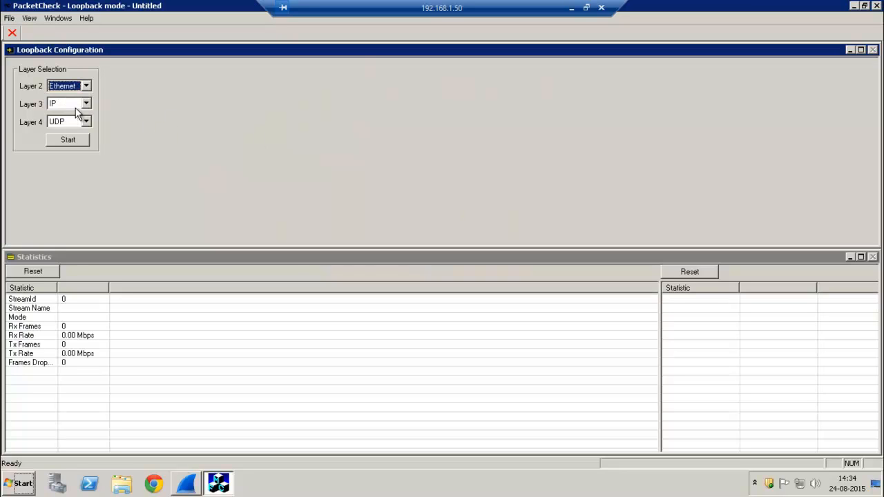
{"action": "left_click", "coordinate": [76, 105]}
{"action": "left_click", "coordinate": [59, 116]}
{"action": "left_click", "coordinate": [86, 122]}
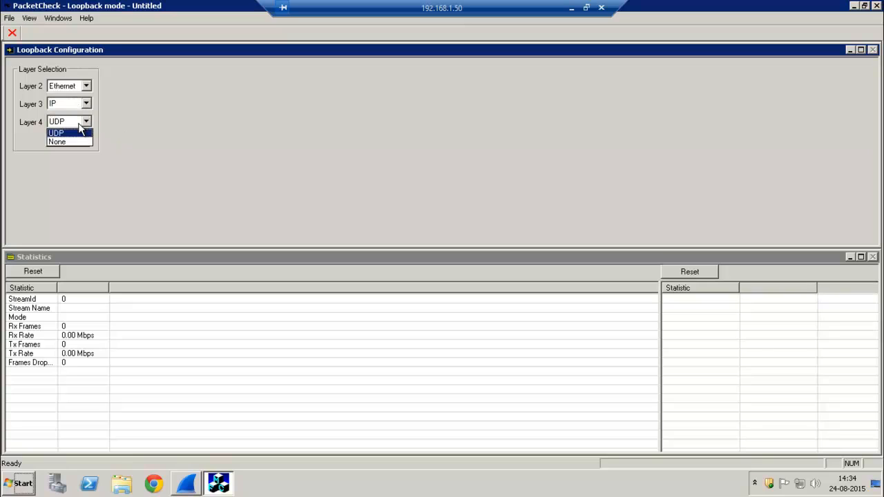
{"action": "left_click", "coordinate": [61, 135]}
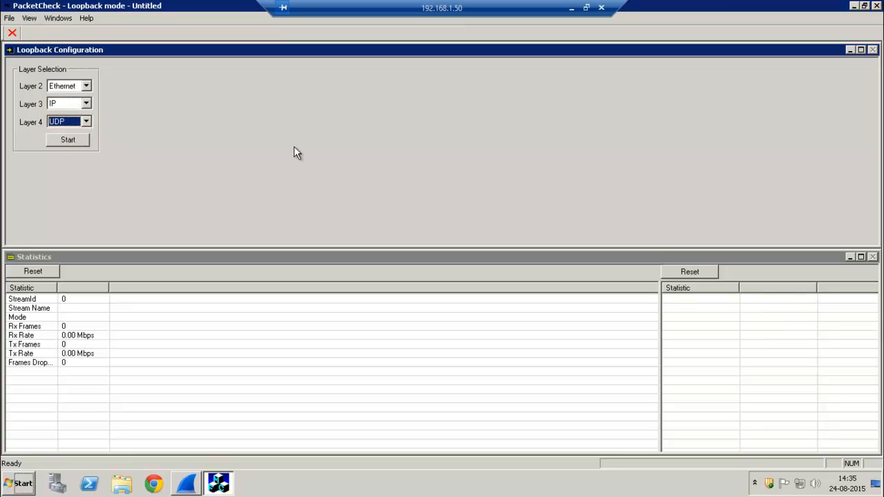
{"action": "left_click", "coordinate": [72, 141]}
Switch back to the PC#1 remote session and start transmitting the Delay stream.
{"action": "left_click", "coordinate": [572, 8]}
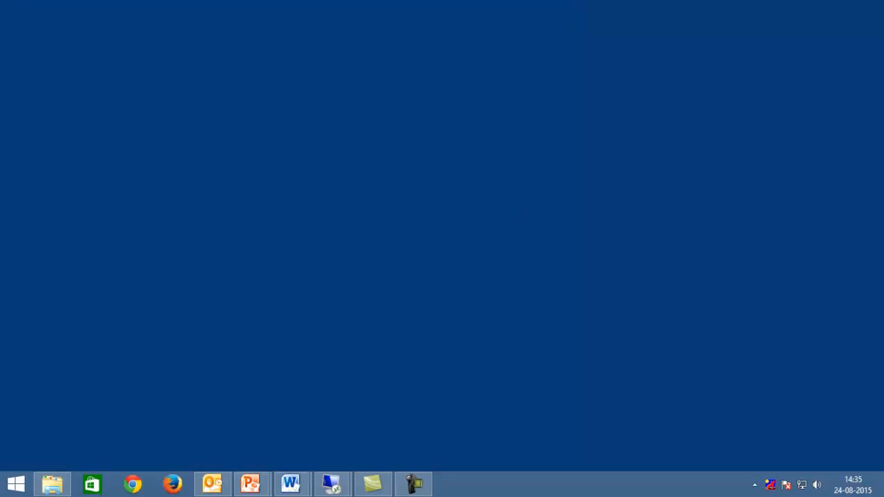
{"action": "mouse_move", "coordinate": [330, 484]}
{"action": "left_click", "coordinate": [257, 404]}
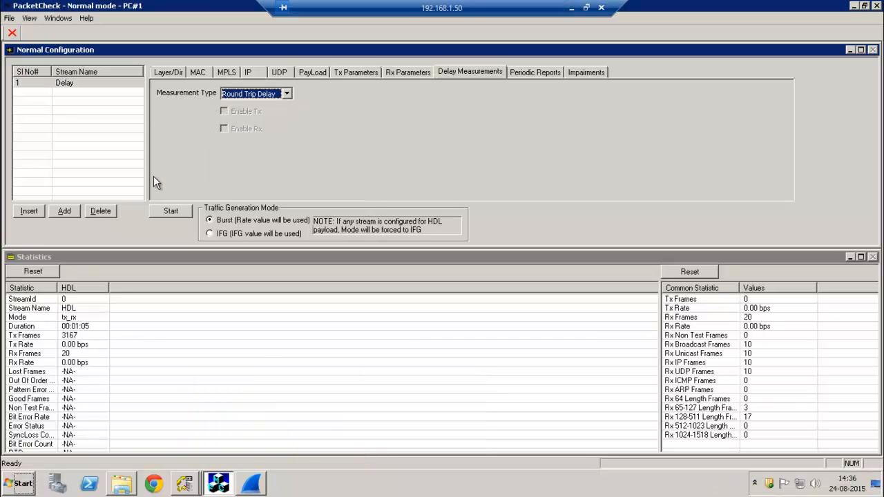
{"action": "left_click", "coordinate": [177, 217]}
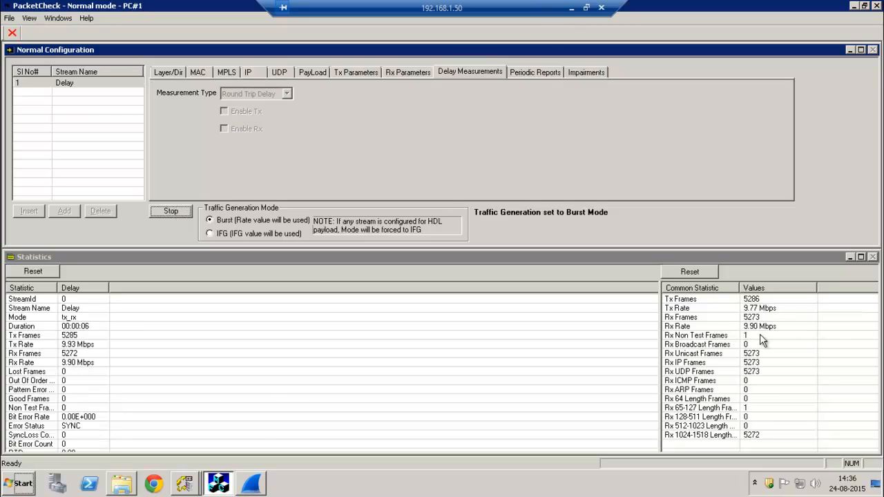
Enlarge the Statistics window upward and check the Delay stream's Error Status and RTD values.
{"action": "left_click", "coordinate": [83, 426]}
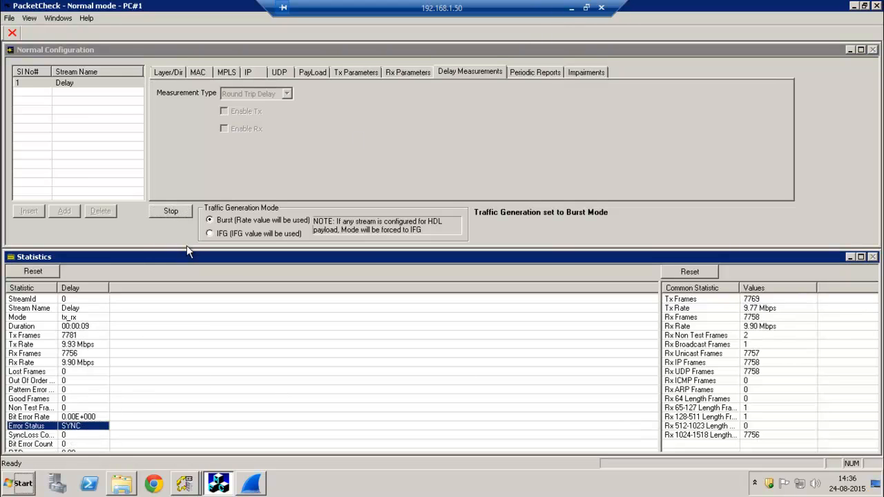
{"action": "left_click_drag", "start_coordinate": [186, 249], "coordinate": [190, 221]}
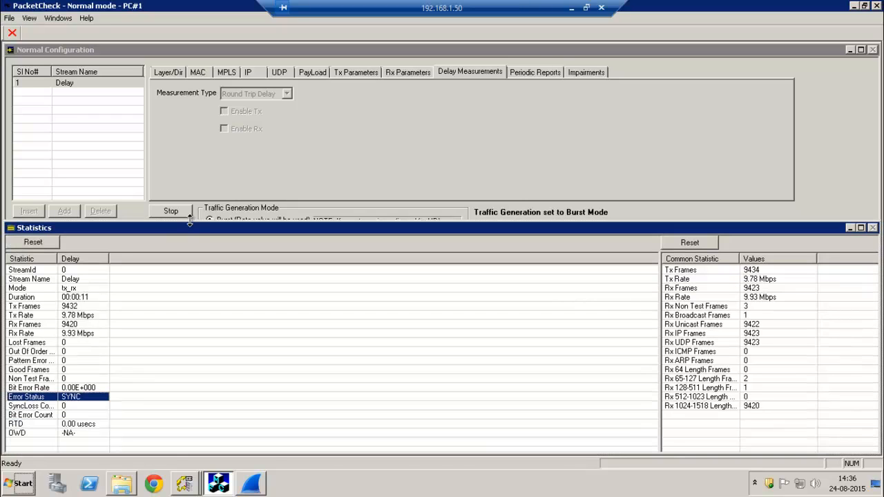
{"action": "left_click", "coordinate": [82, 425]}
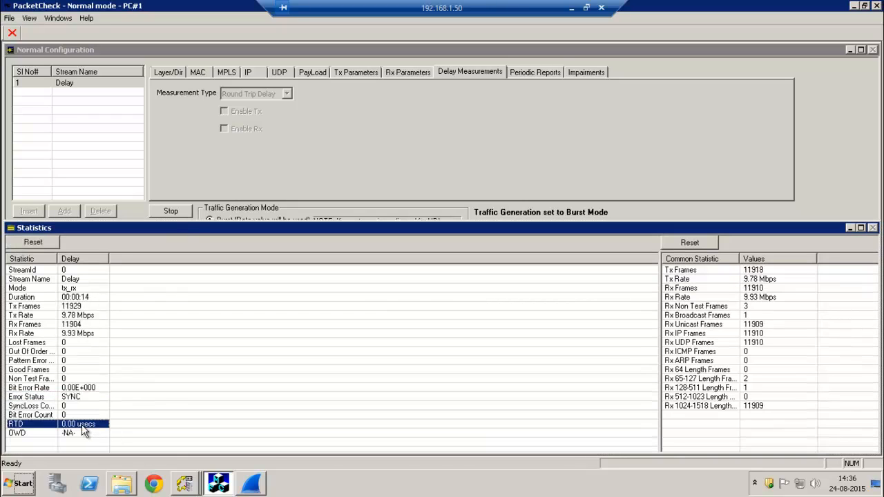